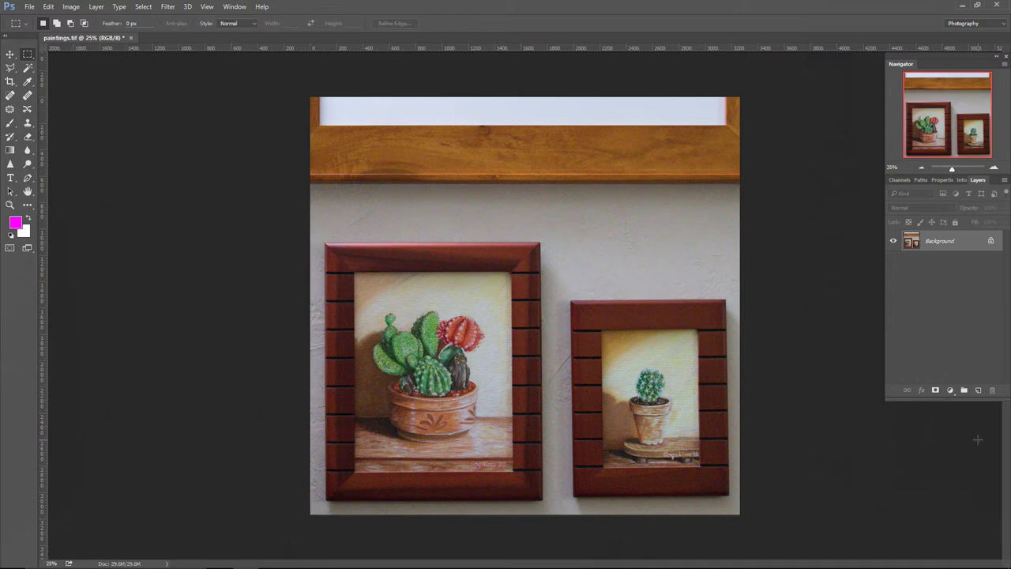
Examine the noise in the frames, wall and wooden beam at 100% magnification, then view the whole image again
key(ctrl+plus)
key(ctrl+plus)
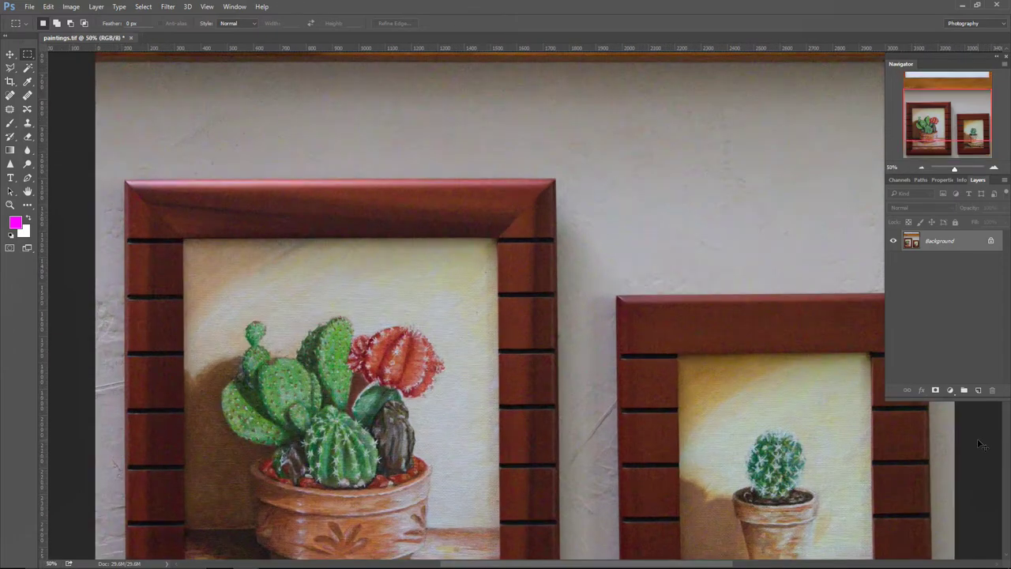
key(ctrl+plus)
key(ctrl+plus)
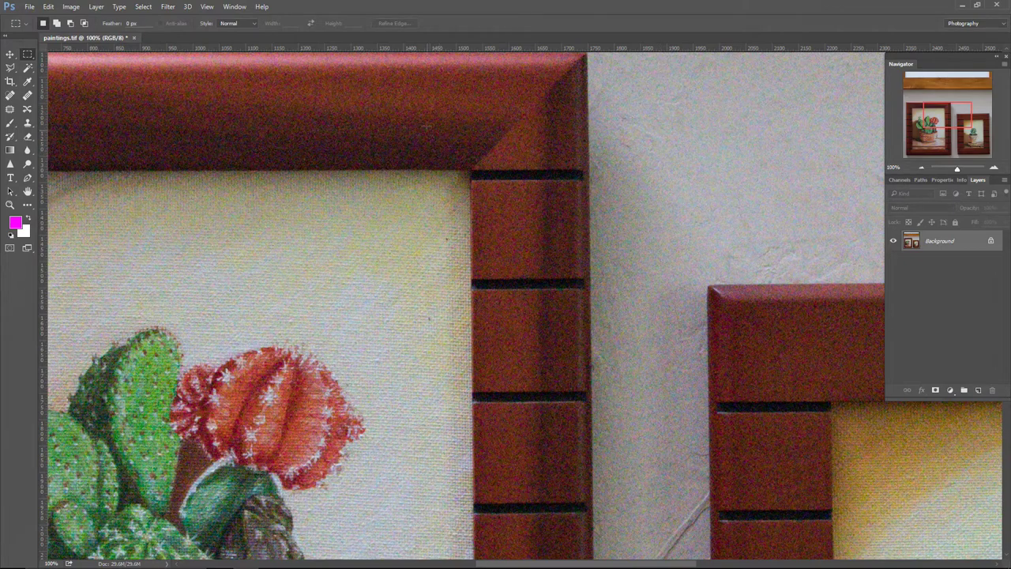
drag(464, 112, 449, 422)
drag(440, 253, 442, 368)
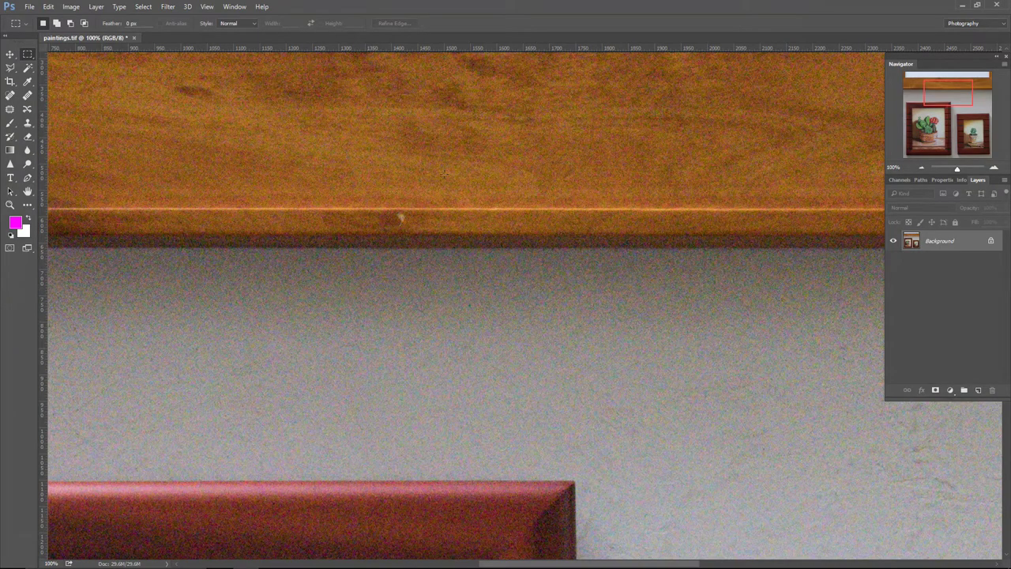
drag(475, 122, 466, 313)
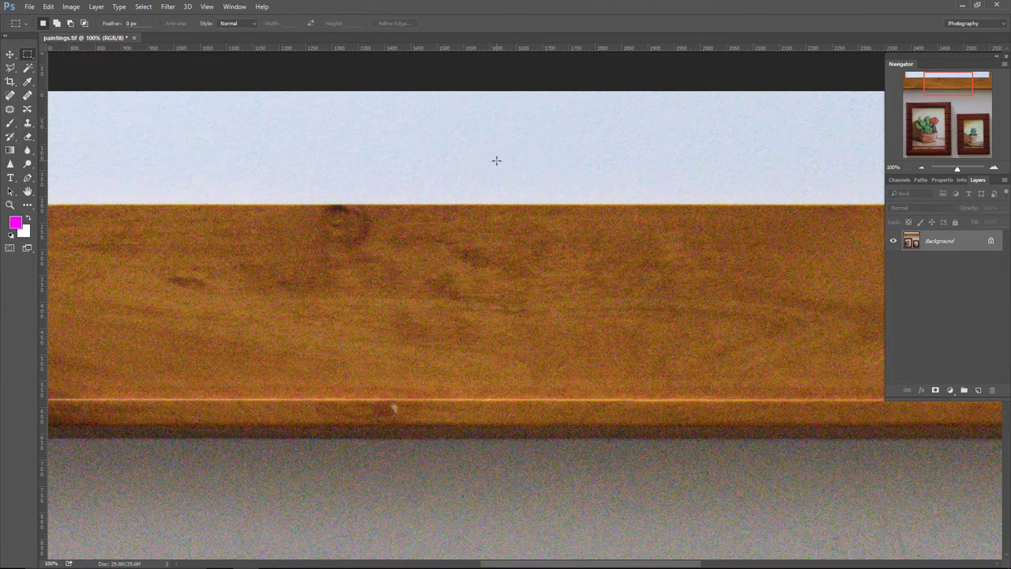
key(ctrl+minus)
key(ctrl+minus)
key(ctrl+minus)
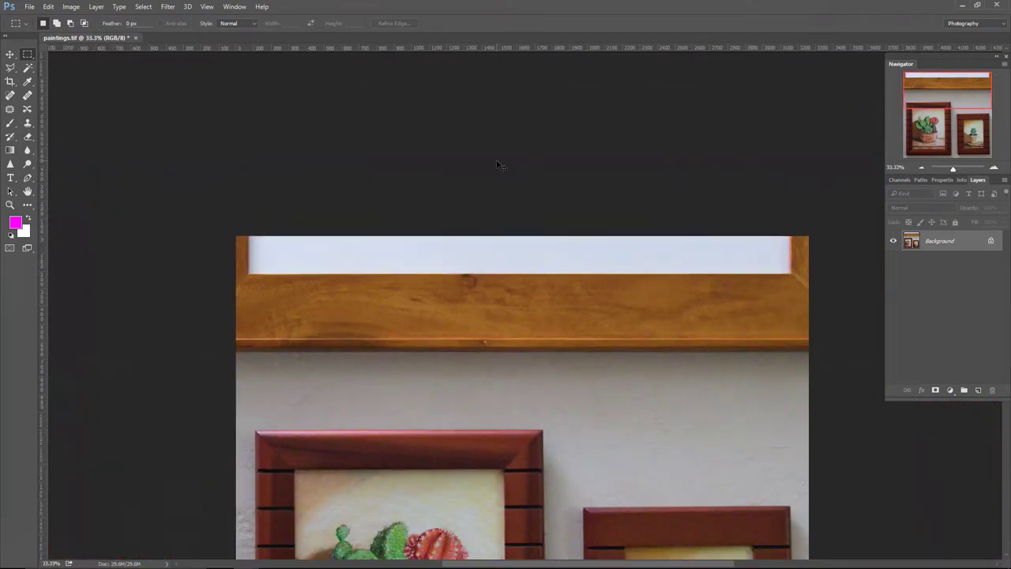
key(ctrl+minus)
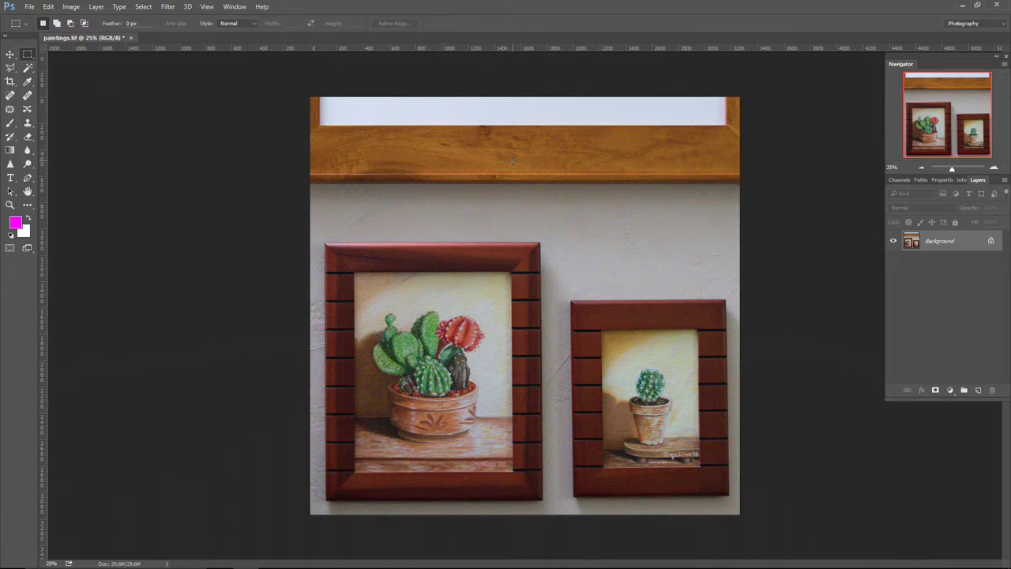
Duplicate the Background layer and open the Reduce Noise filter on the copy
drag(934, 241, 978, 388)
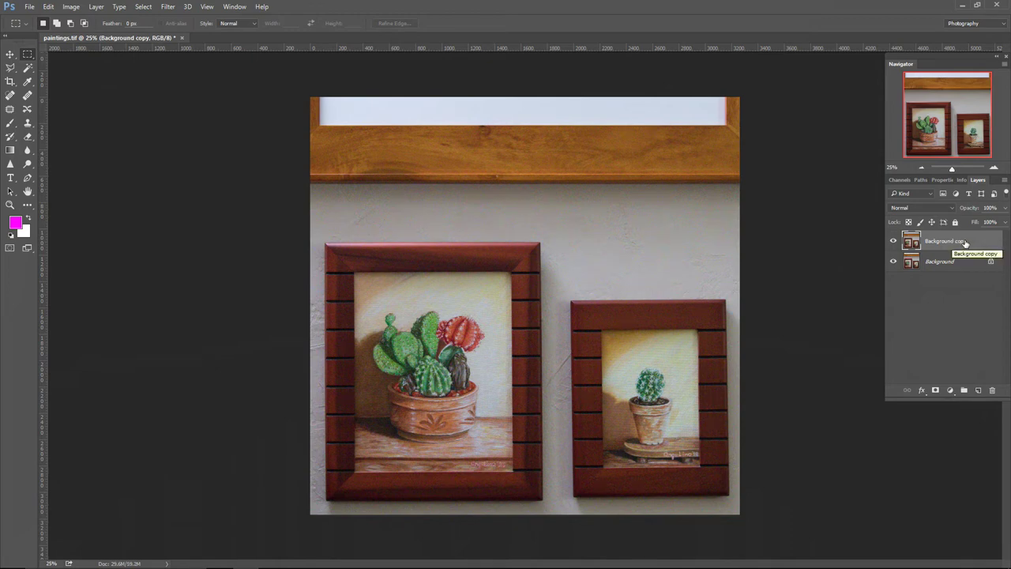
click(168, 7)
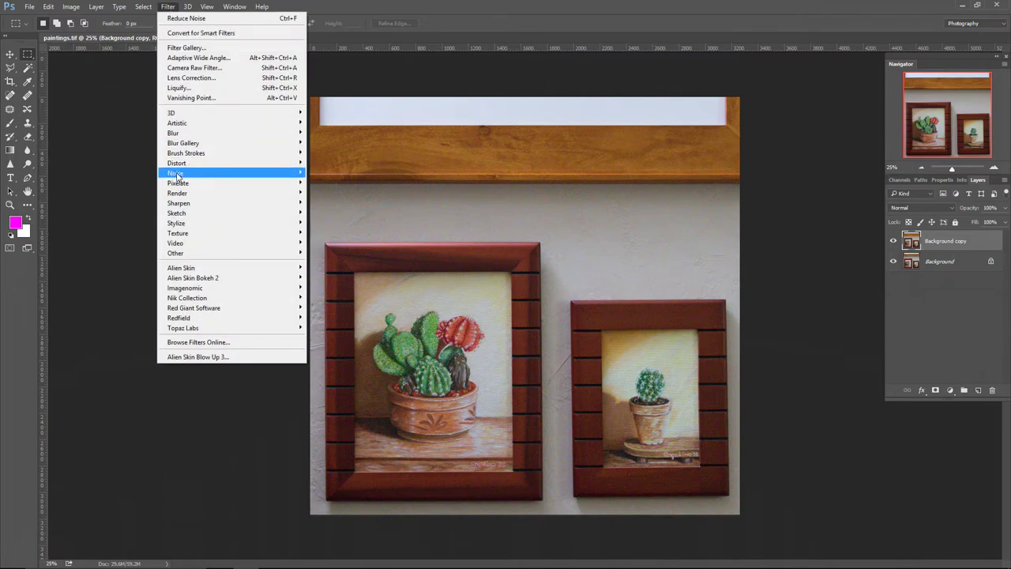
mouse_move(177, 173)
click(118, 213)
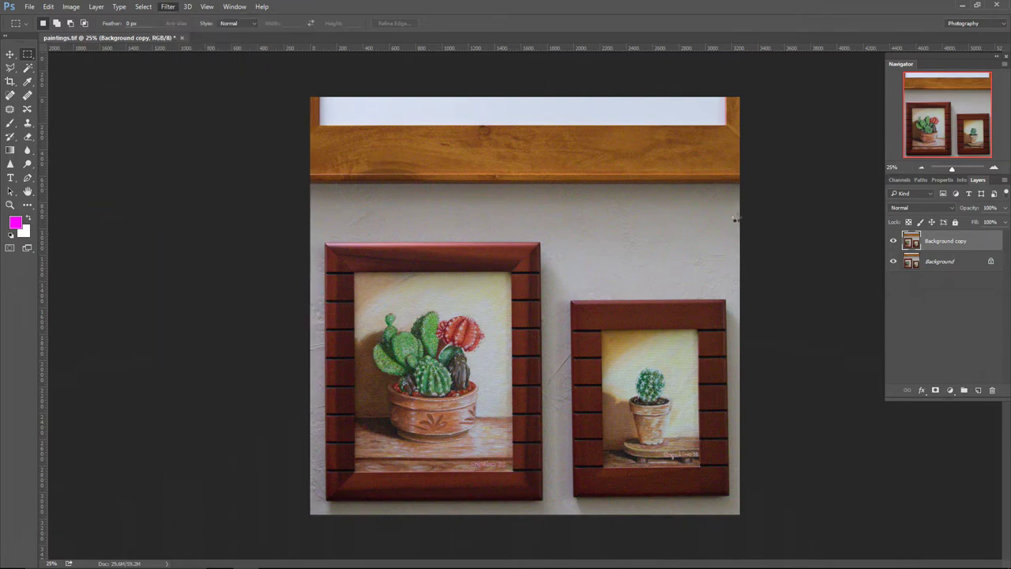
drag(607, 129, 559, 140)
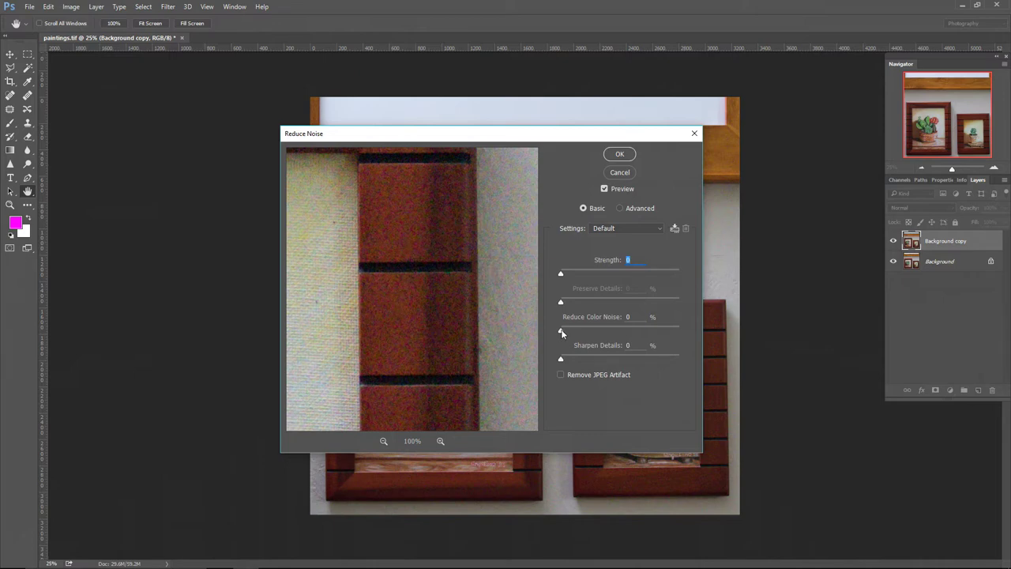
Try low and high amounts of Reduce Color Noise and set it to 100%
drag(562, 332, 578, 331)
drag(661, 334, 558, 334)
drag(562, 330, 607, 337)
drag(674, 338, 685, 334)
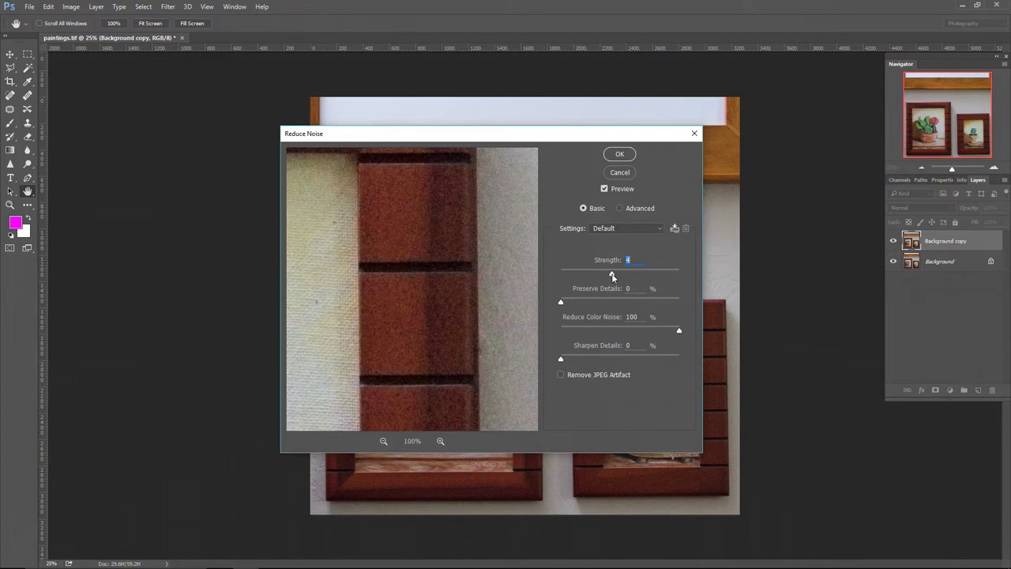
Test the noise reduction Strength up to its maximum and settle slightly above the middle of its range
click(620, 273)
drag(620, 276, 682, 276)
drag(679, 274, 639, 279)
drag(640, 277, 631, 275)
Raise Preserve Details and Sharpen Details slightly above zero and apply the Reduce Noise filter
drag(563, 301, 597, 302)
drag(597, 302, 581, 303)
drag(581, 301, 576, 305)
click(561, 360)
drag(570, 360, 574, 361)
drag(575, 362, 572, 362)
click(620, 155)
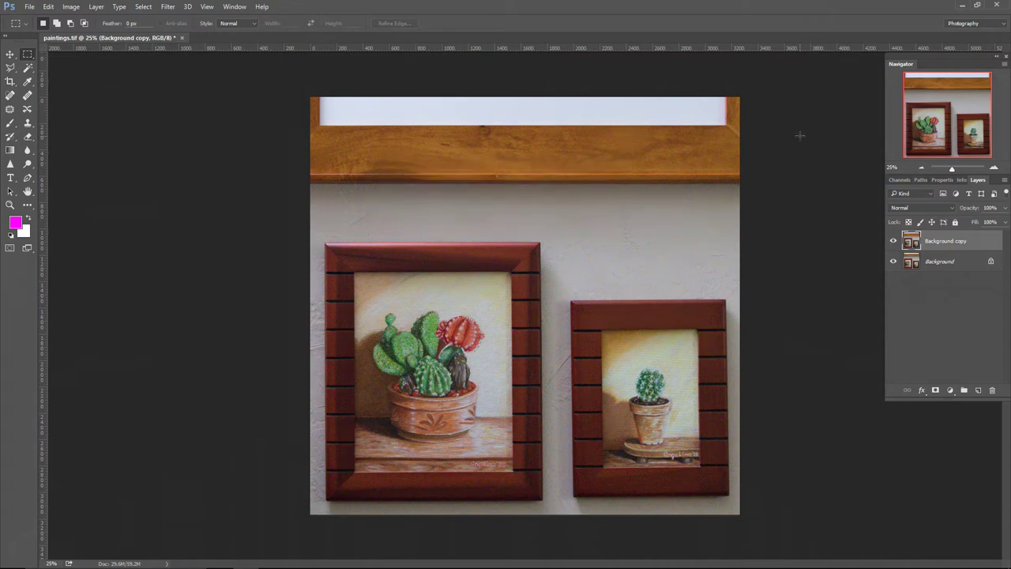
Compare the filtered Background copy with the original at 100% magnification by repeatedly hiding and showing the copy
key(ctrl+plus)
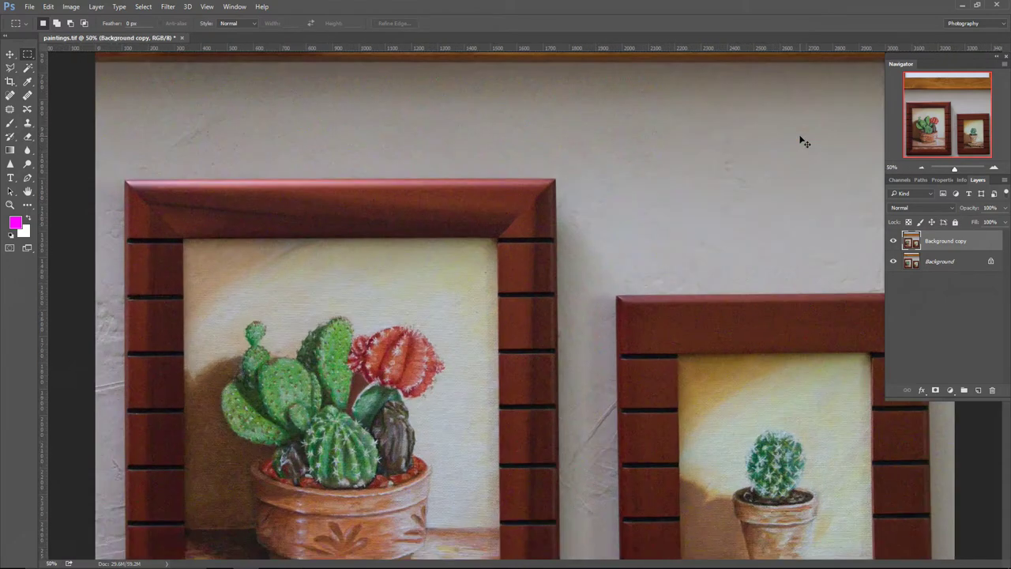
key(ctrl+plus)
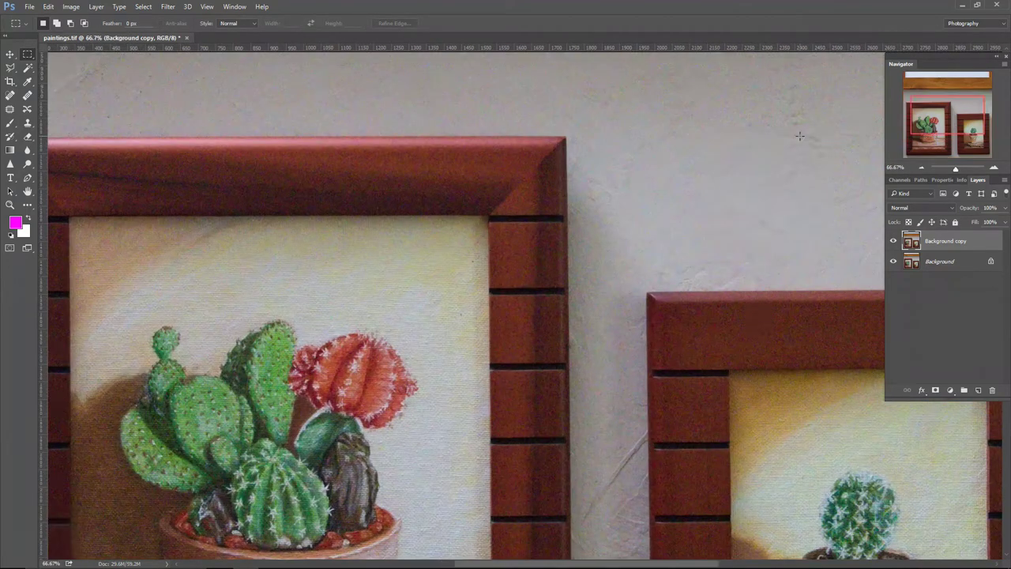
key(ctrl+plus)
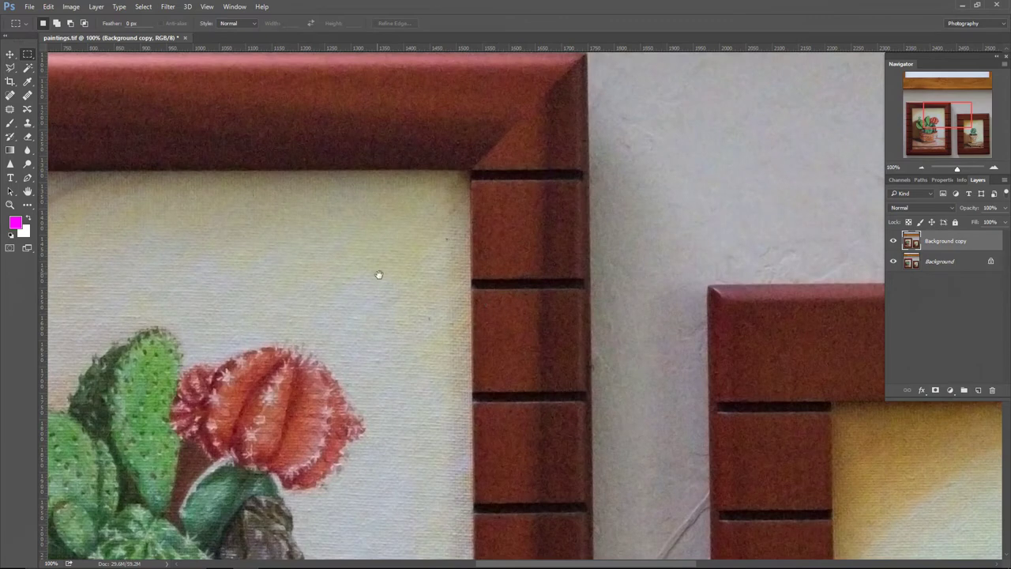
drag(386, 305, 453, 263)
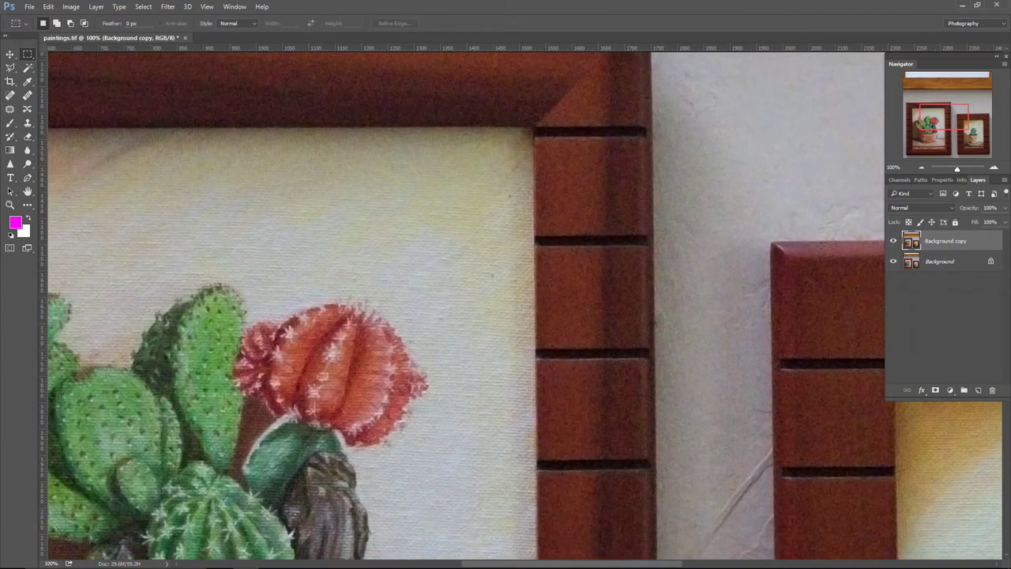
click(893, 242)
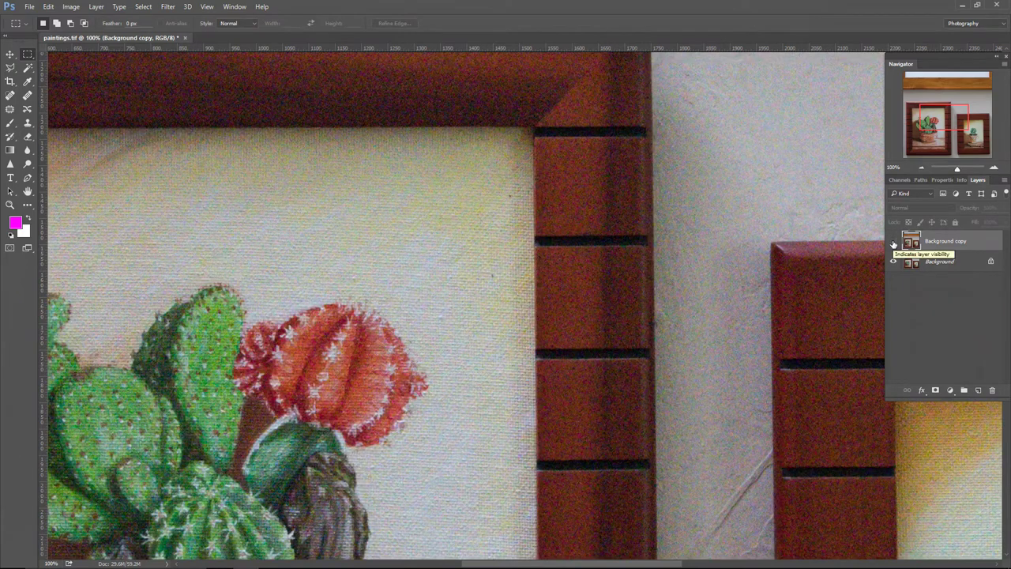
click(893, 242)
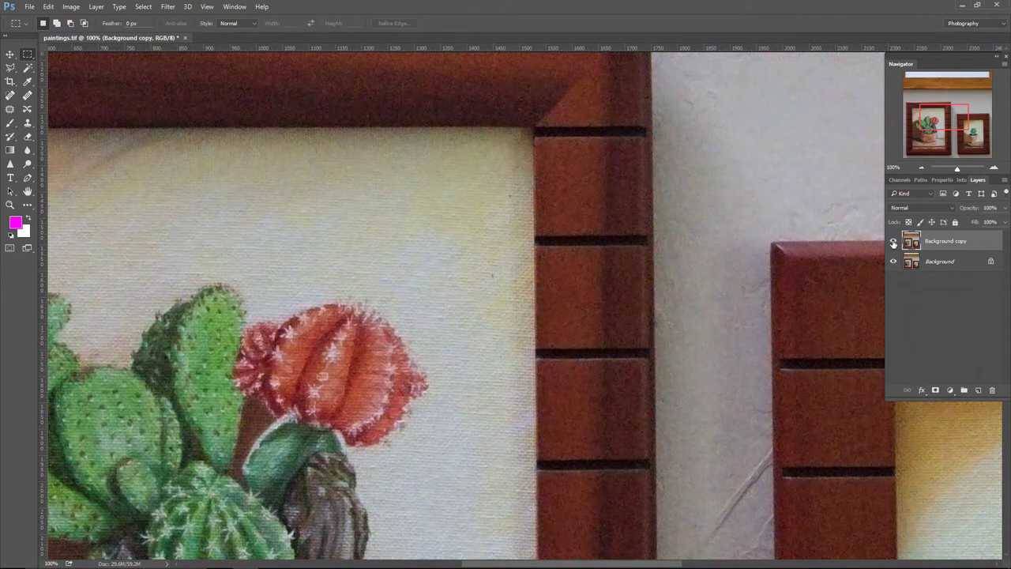
click(894, 243)
click(893, 243)
click(893, 241)
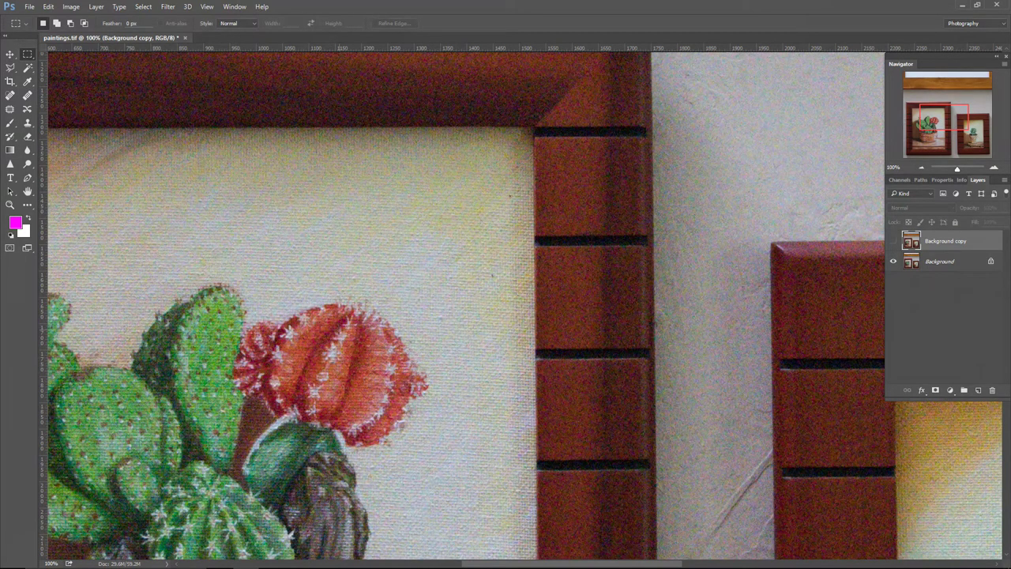
click(893, 241)
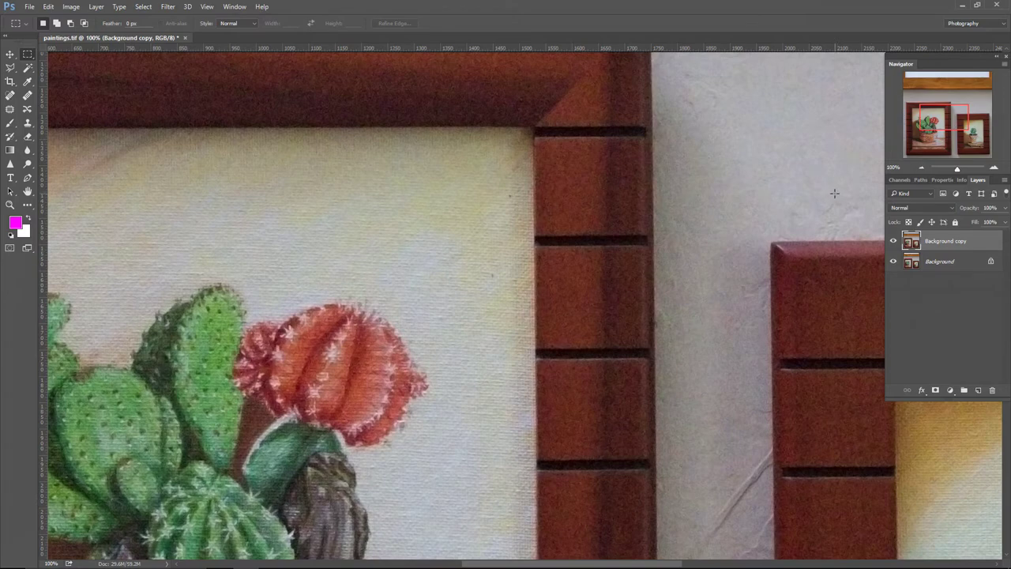
key(ctrl+minus)
key(ctrl+minus)
key(ctrl+minus)
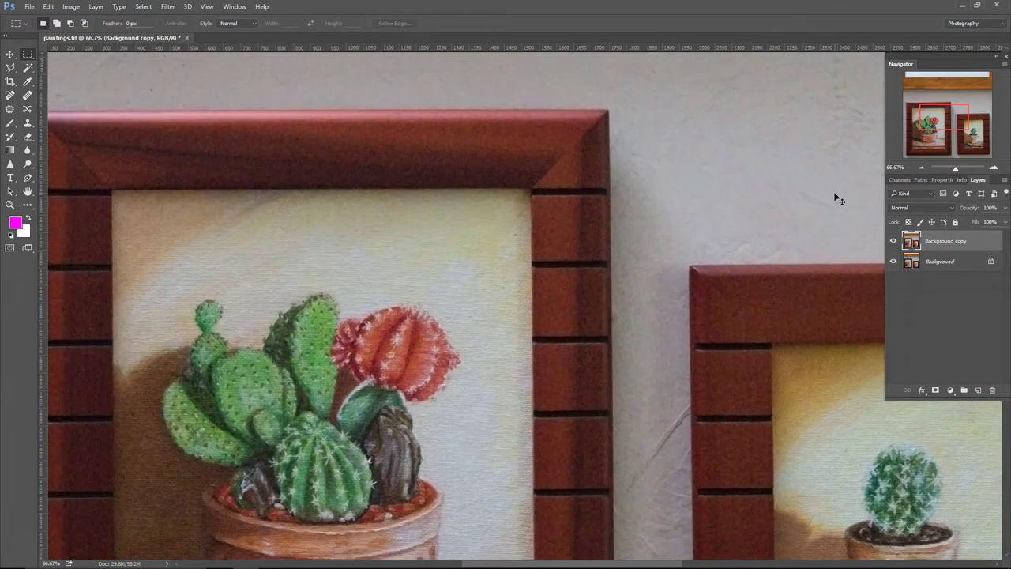
key(ctrl+minus)
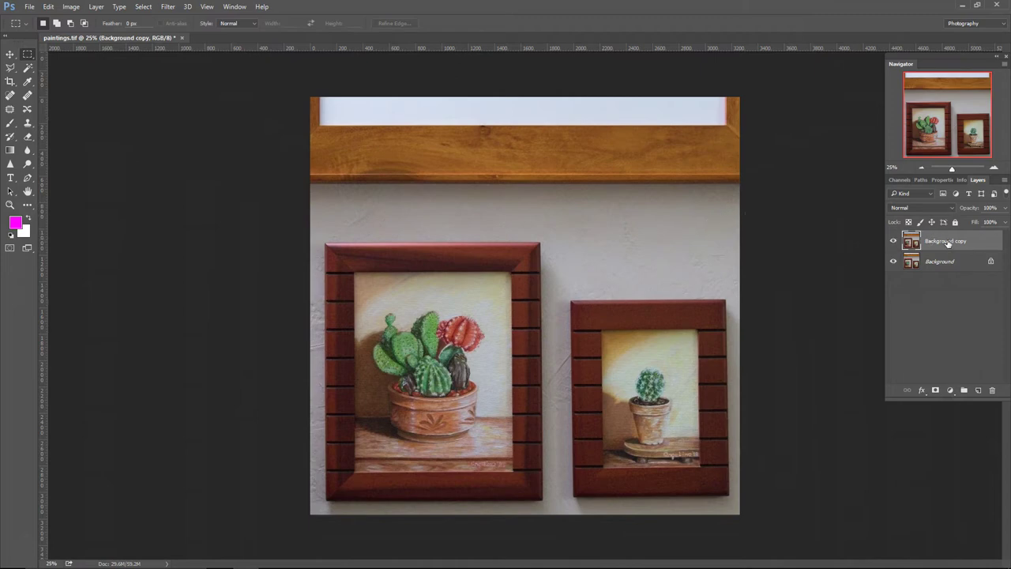
Delete the filtered Background copy layer and make a fresh duplicate of the Background layer
drag(949, 242, 996, 391)
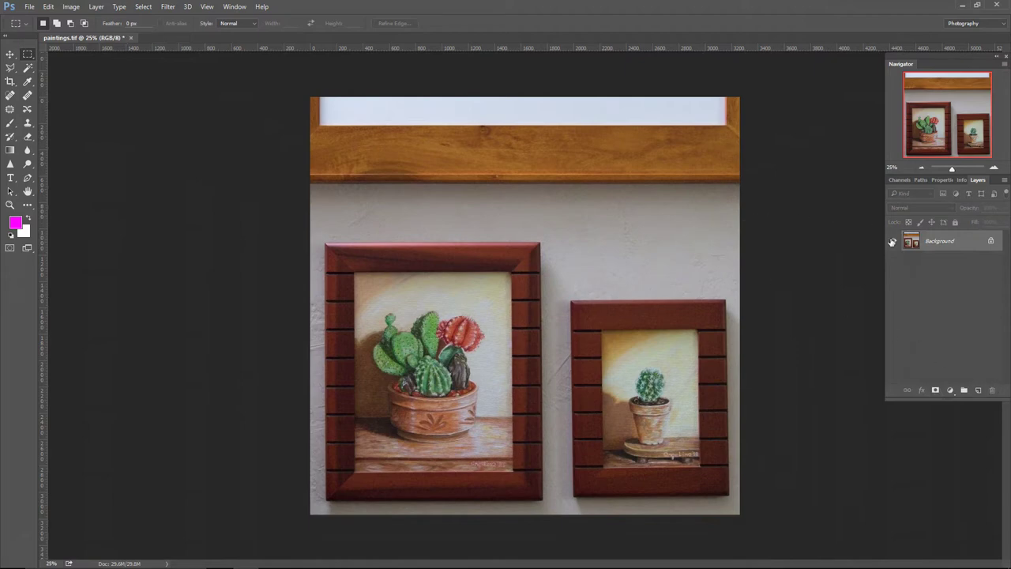
drag(936, 245, 979, 387)
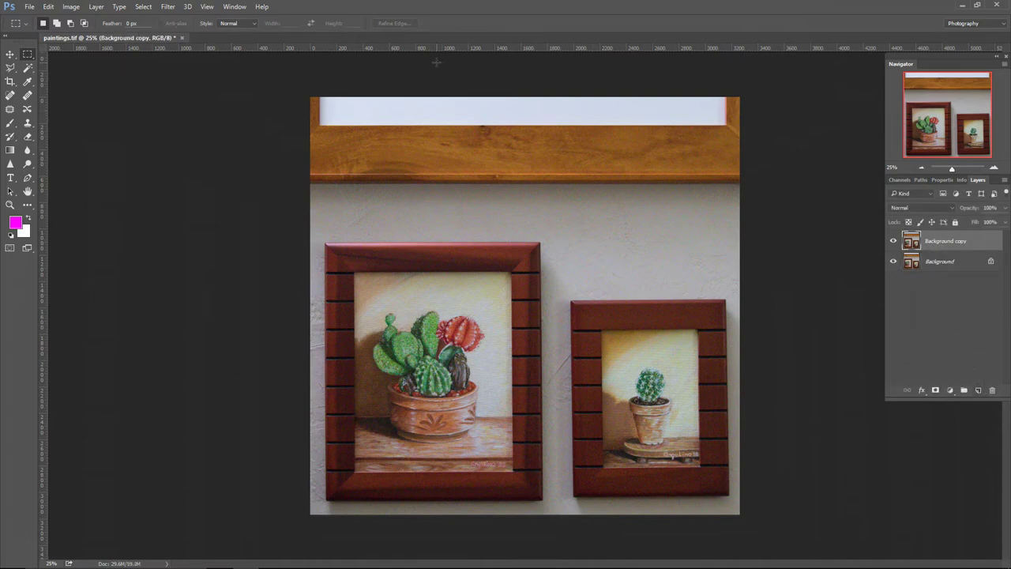
click(168, 7)
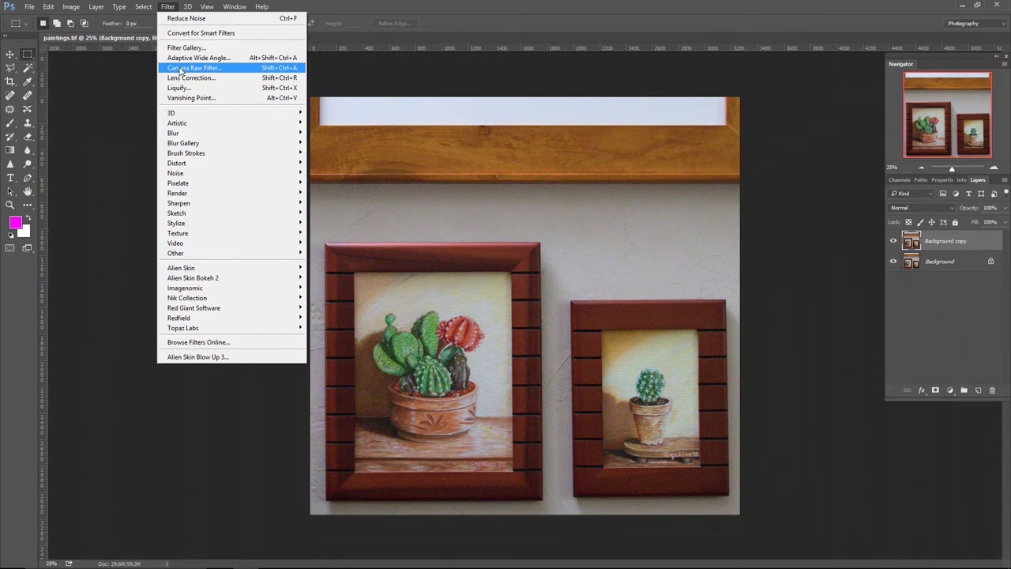
click(117, 69)
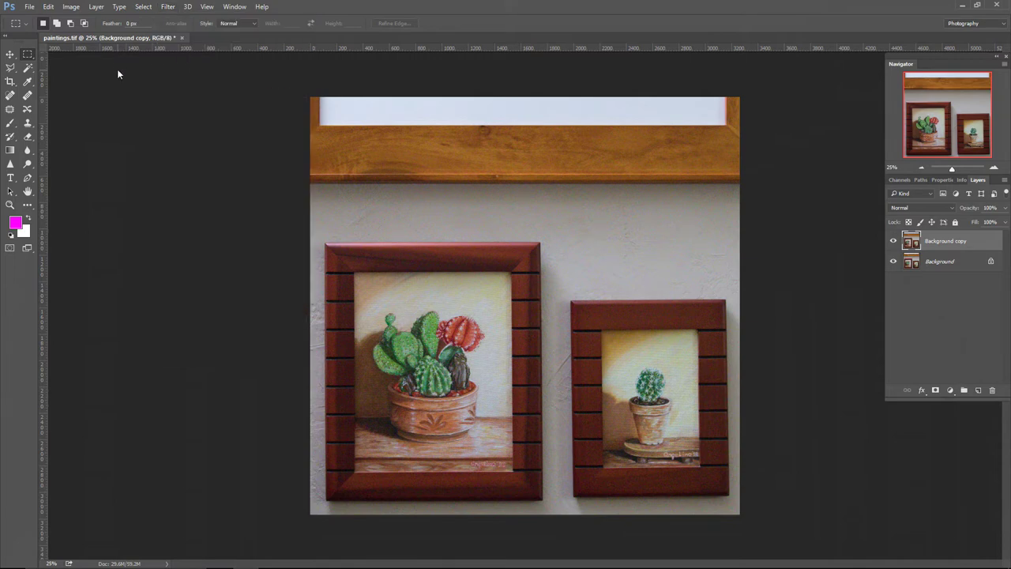
click(30, 7)
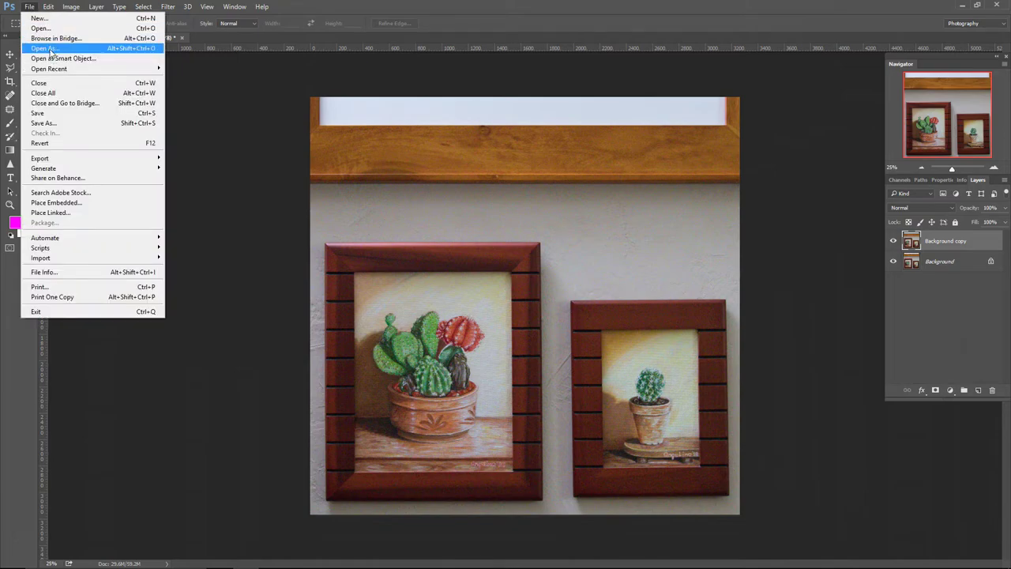
click(225, 87)
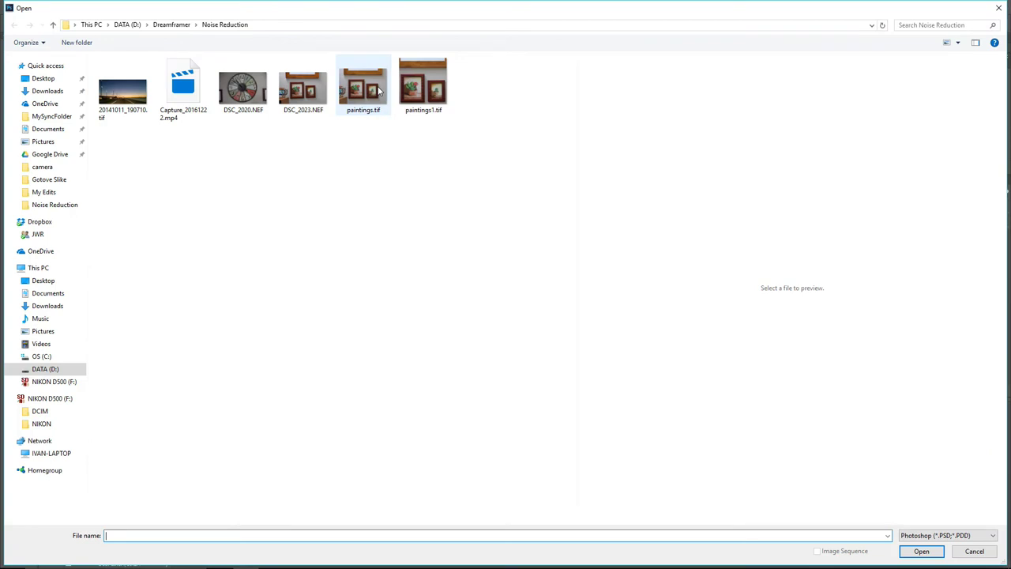
click(444, 109)
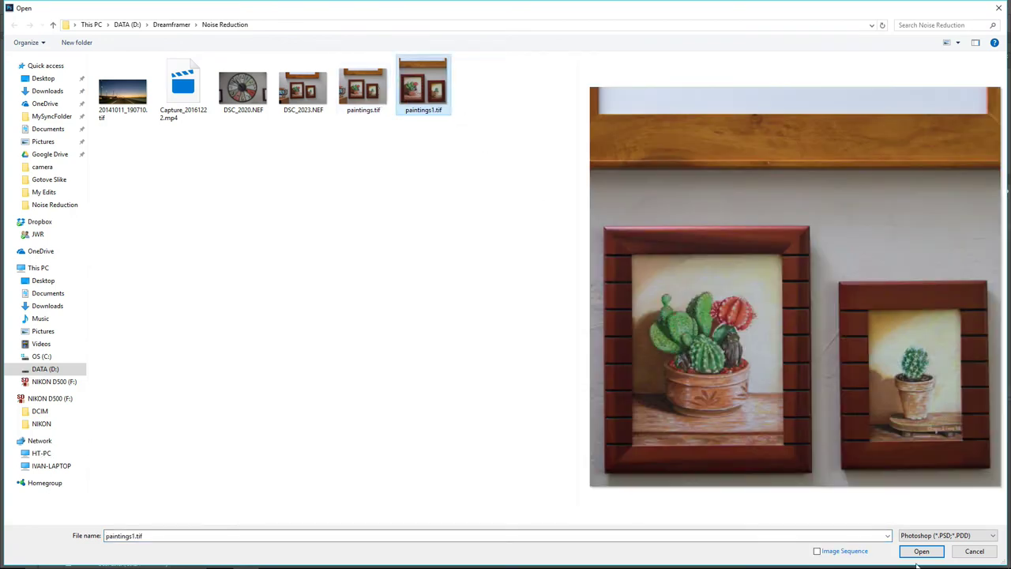
click(984, 537)
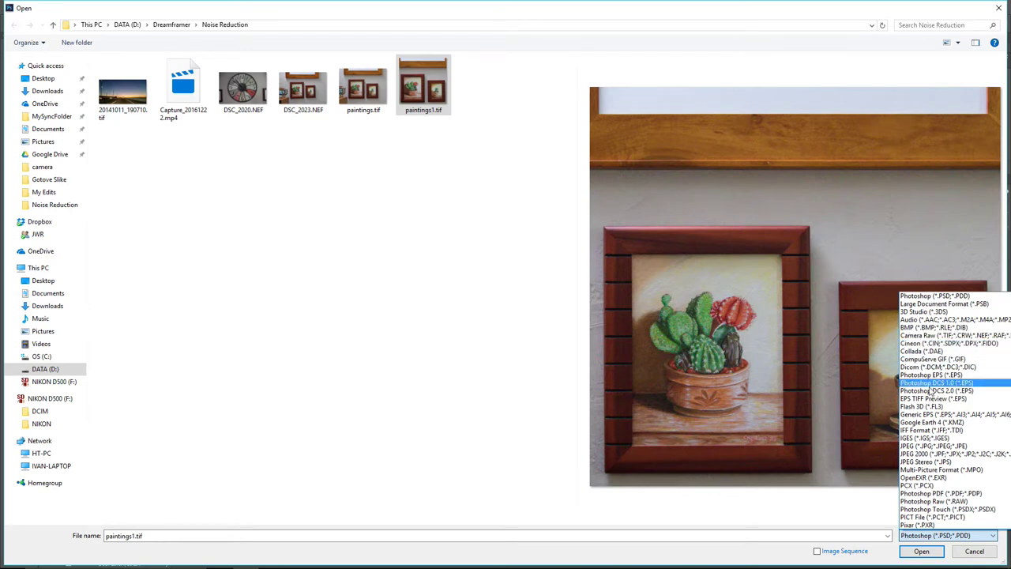
click(942, 551)
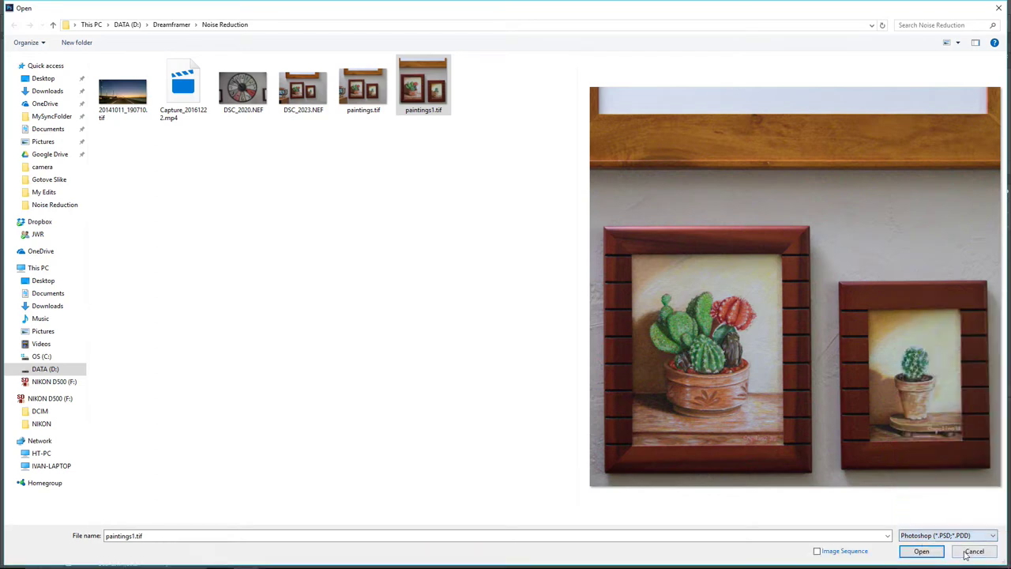
key(Return)
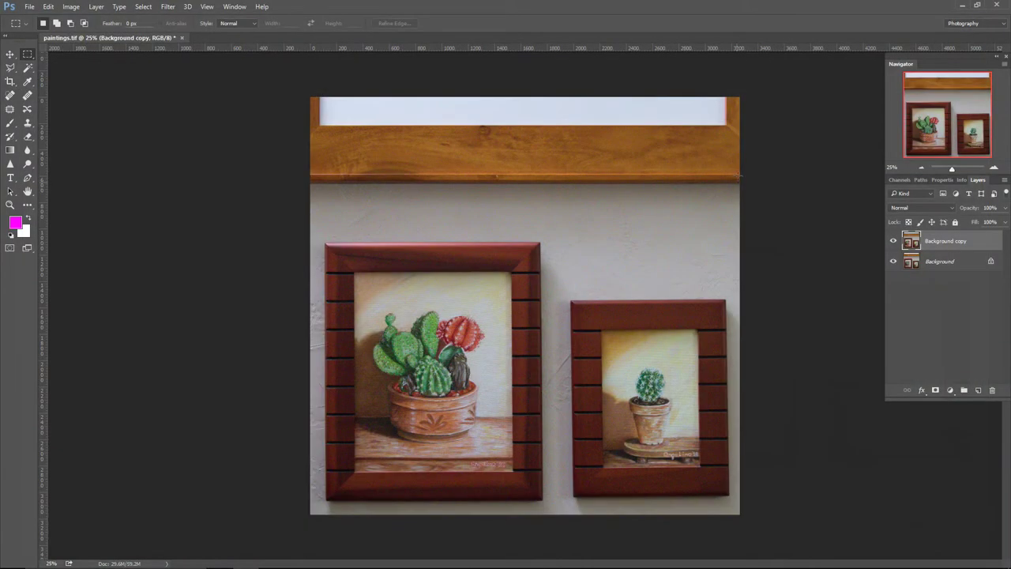
In a Camera Raw Filter on the Background copy, set noise reduction Color to 86 and Luminance to 54, comparing before and after
click(168, 7)
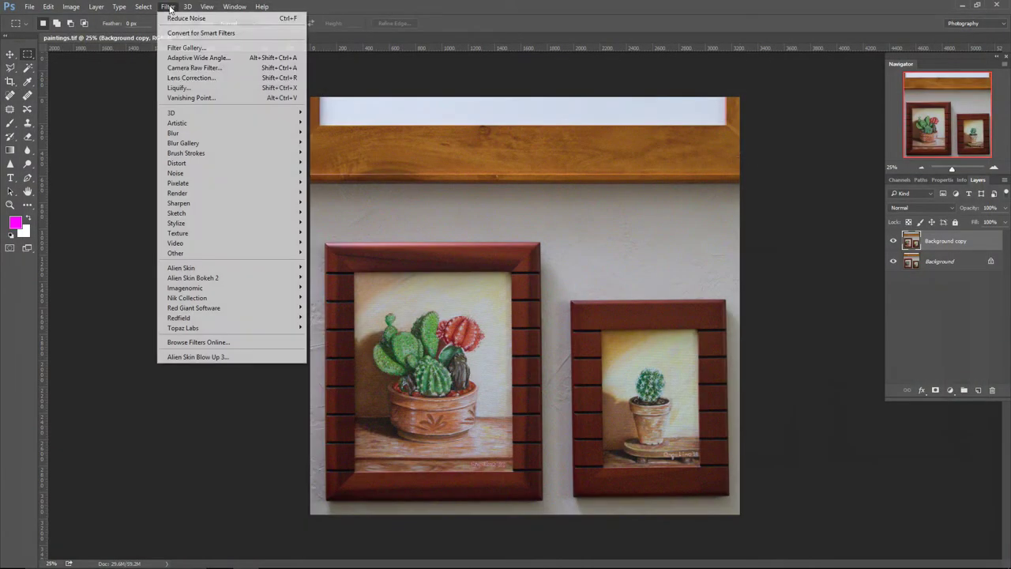
click(180, 70)
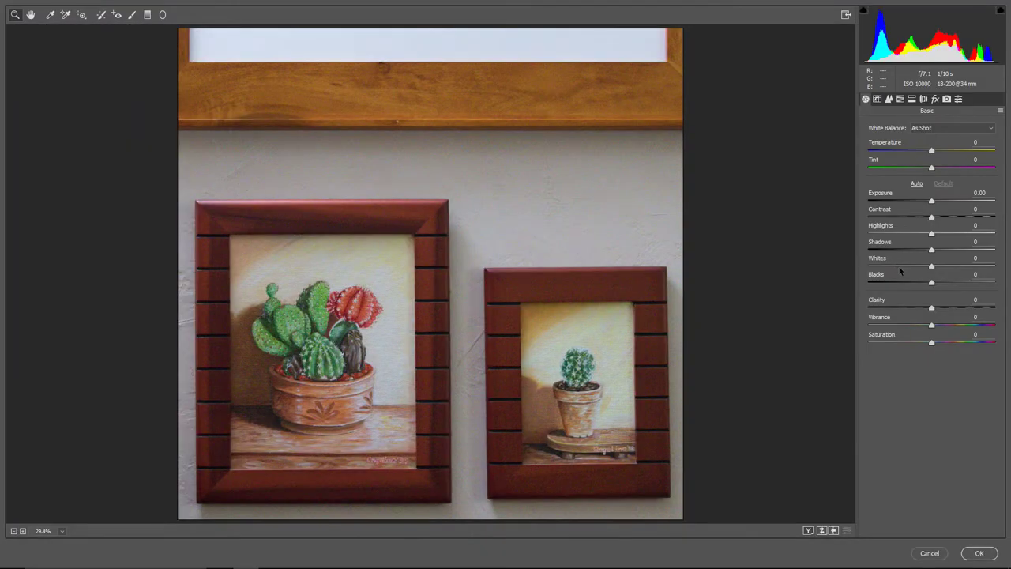
key(ctrl+plus)
key(ctrl+plus)
key(ctrl+plus)
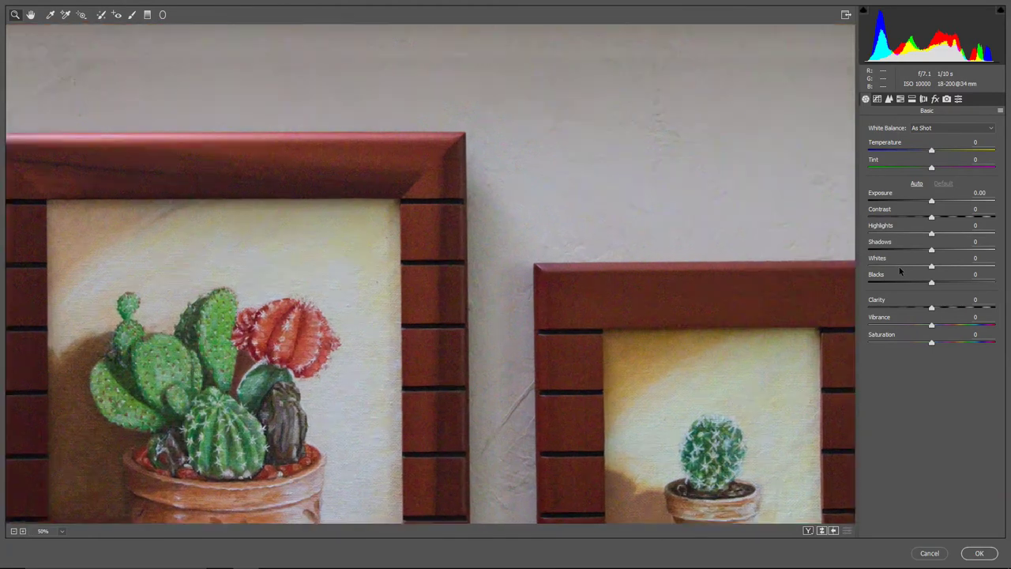
key(ctrl+plus)
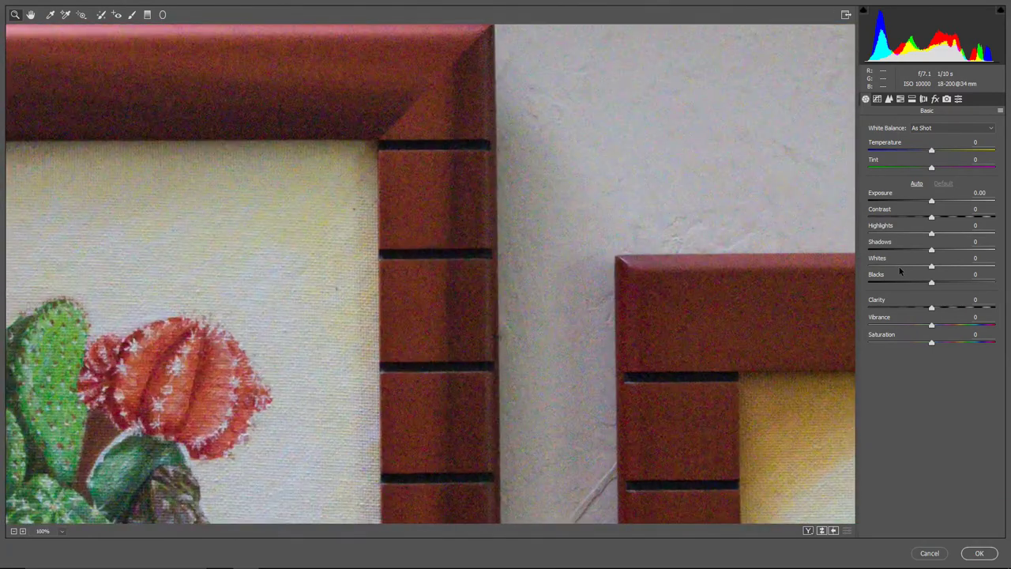
click(889, 99)
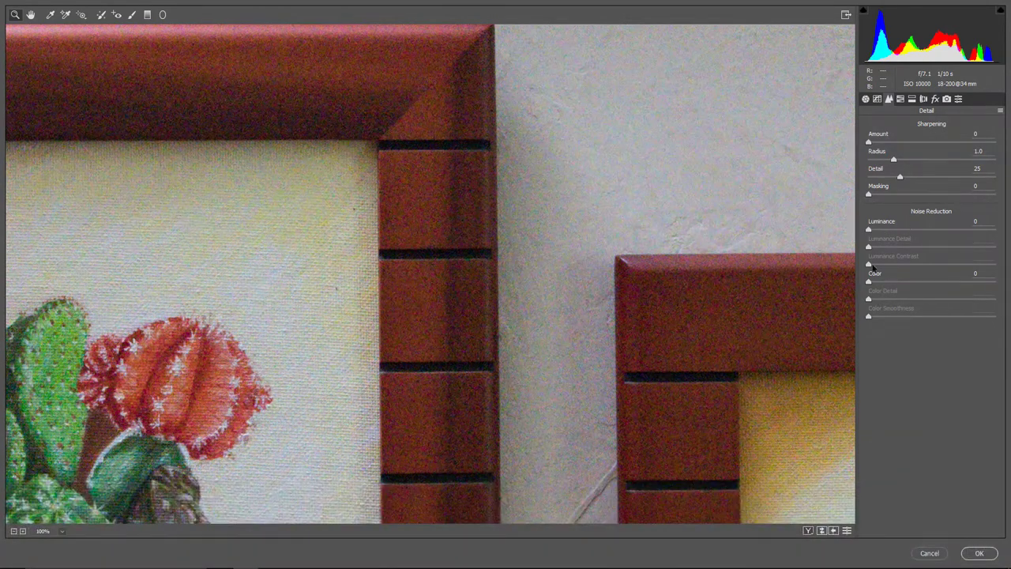
drag(870, 282, 958, 287)
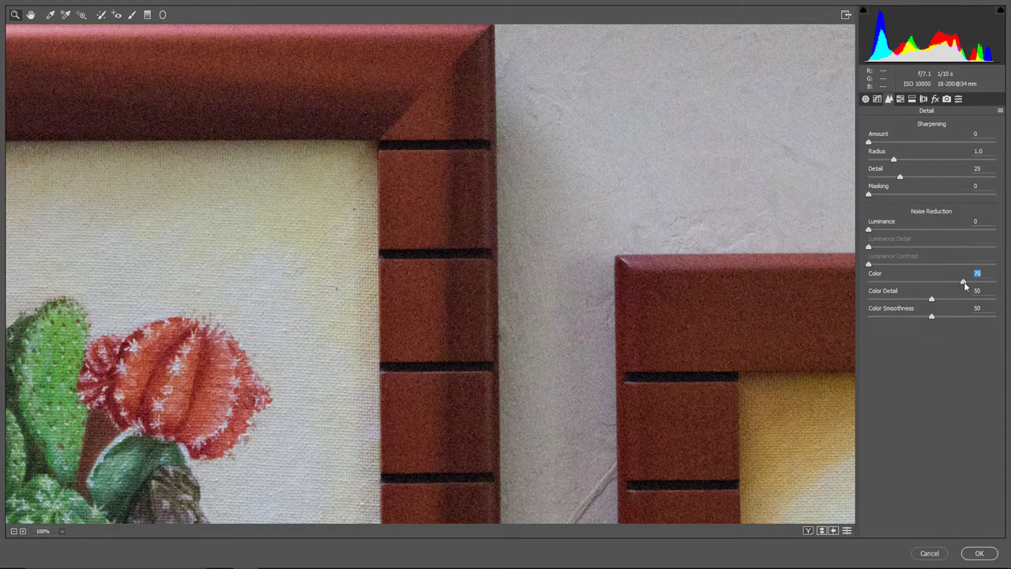
drag(976, 283, 978, 283)
drag(870, 229, 937, 230)
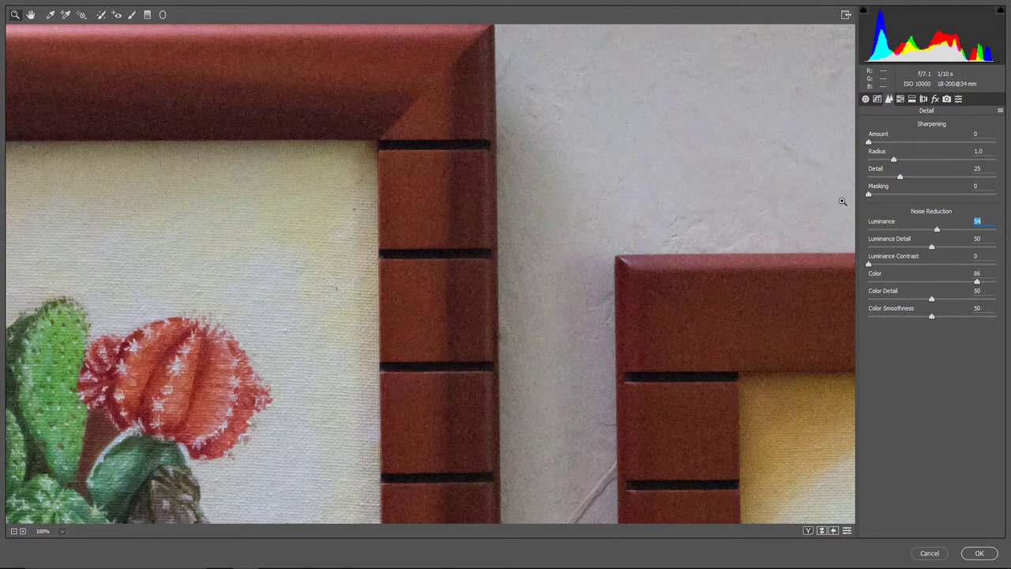
click(822, 530)
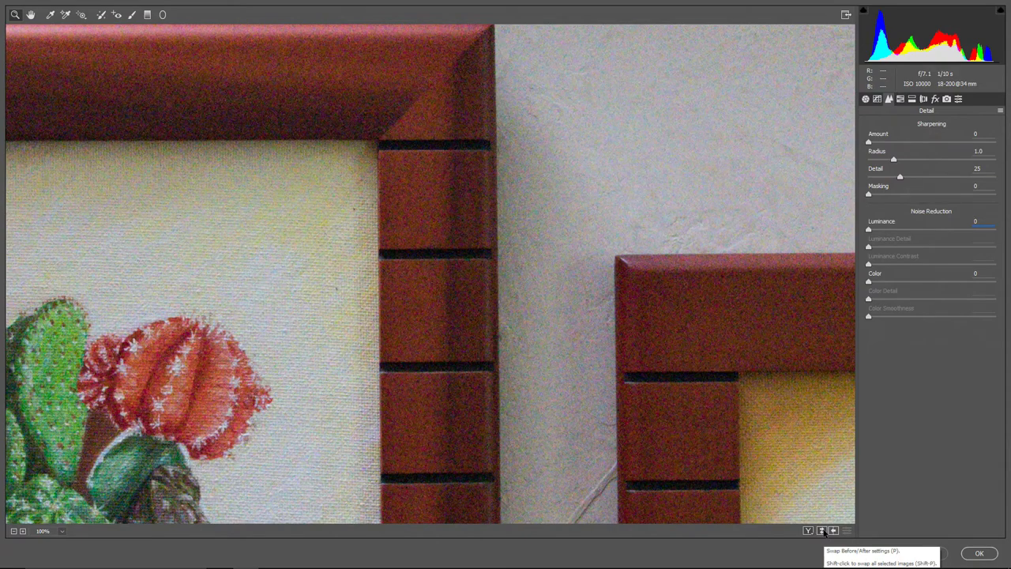
click(821, 530)
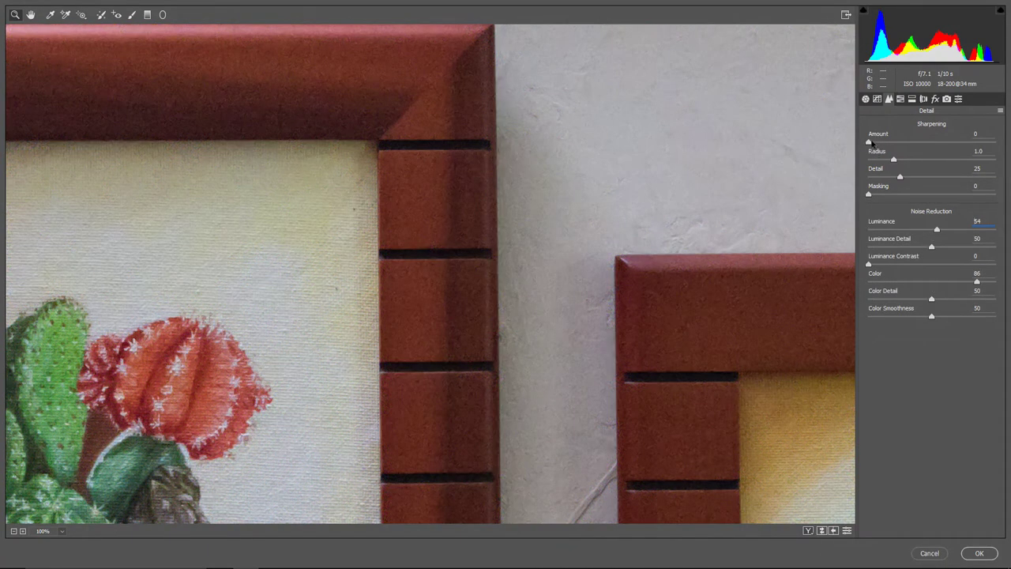
Test low and high Luminance Detail, then set Luminance Detail to 42 and Luminance Contrast to 36
click(931, 247)
drag(931, 247, 873, 247)
drag(874, 249, 941, 249)
drag(941, 248, 896, 267)
drag(902, 264, 914, 265)
Set the sharpening Amount to 37, check the whole image, and apply the Camera Raw Filter
click(869, 143)
drag(881, 143, 899, 146)
alt+click(716, 235)
alt+click(716, 235)
alt+click(716, 235)
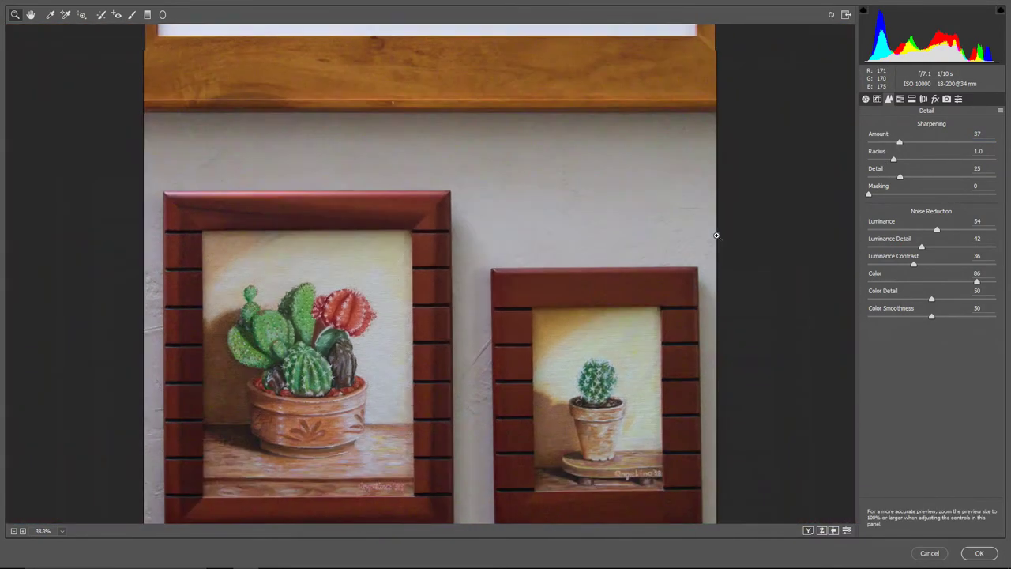
alt+click(716, 236)
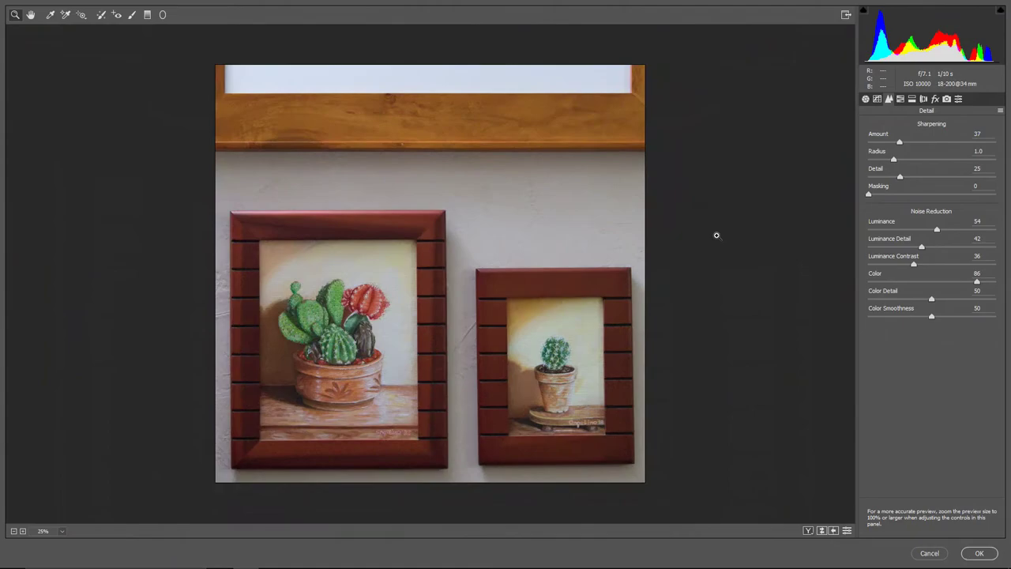
click(979, 553)
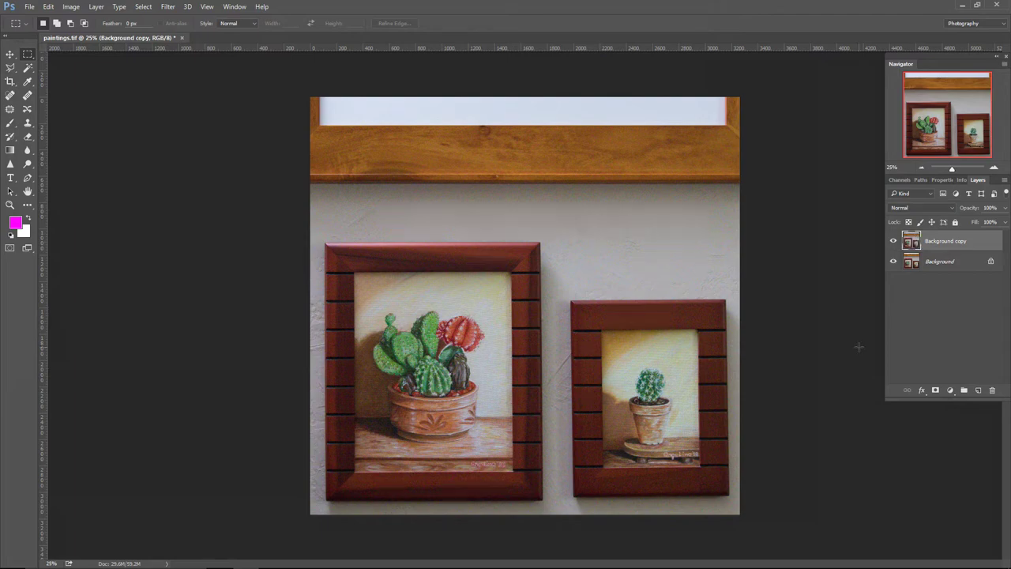
Compare the Camera Raw result with the original at 100% magnification by repeatedly hiding and showing the Background copy
key(ctrl+plus)
key(ctrl+plus)
key(ctrl+plus)
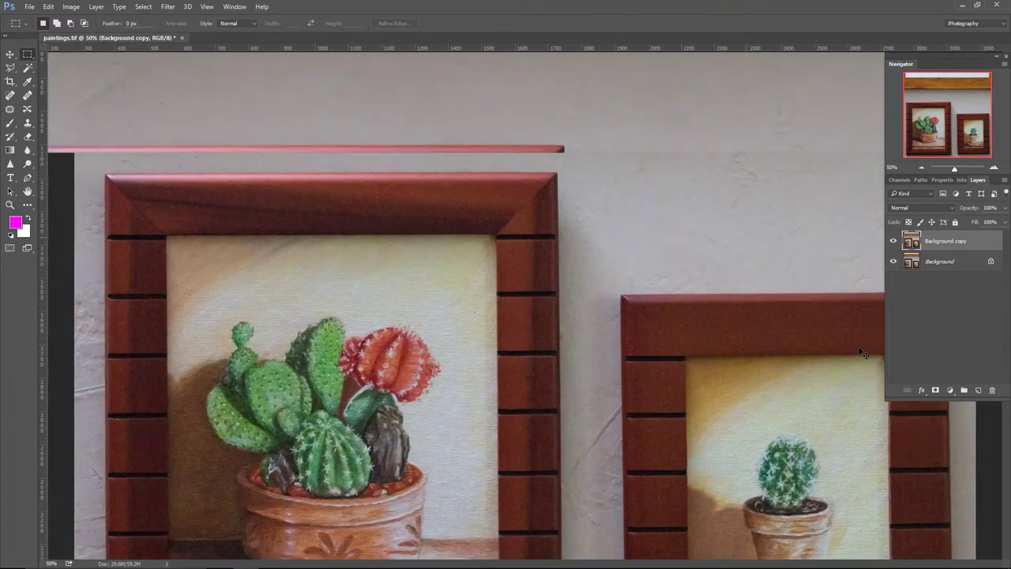
key(ctrl+plus)
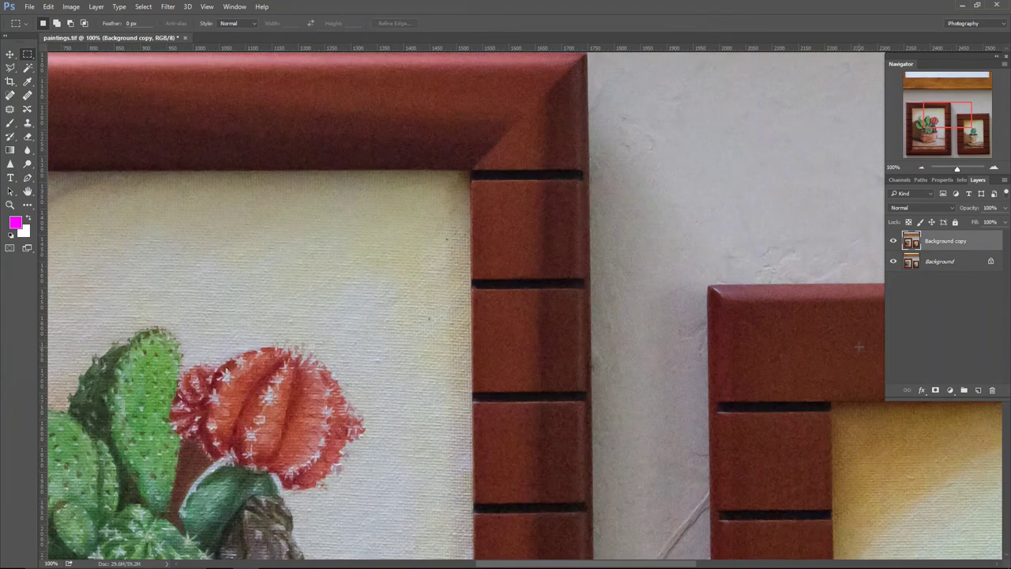
click(893, 243)
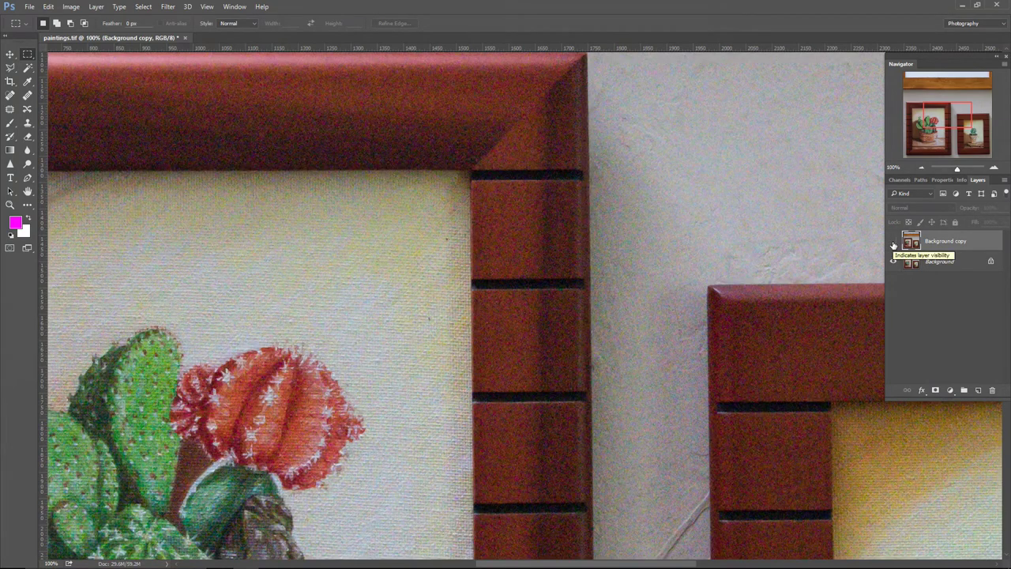
click(893, 242)
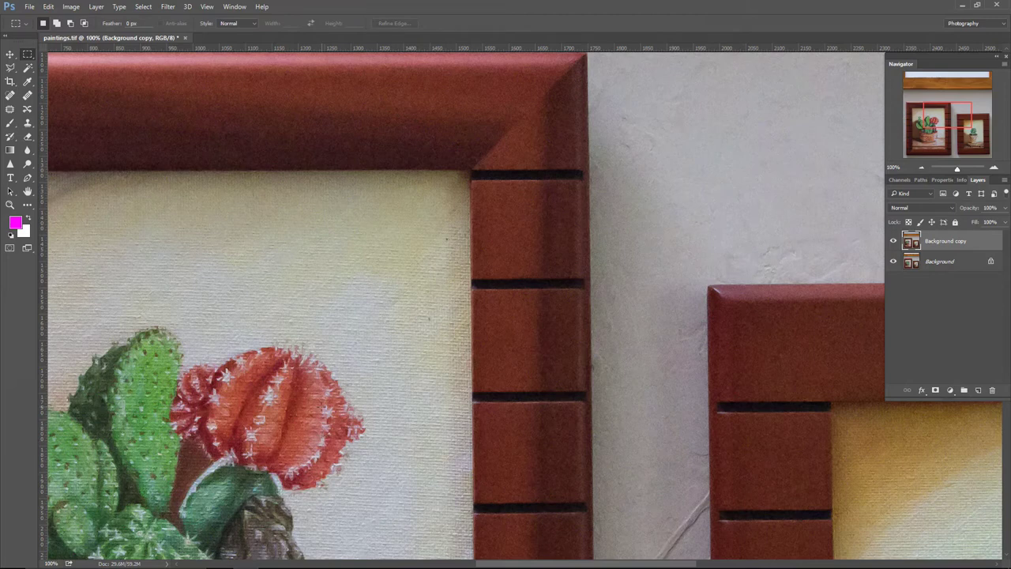
click(893, 242)
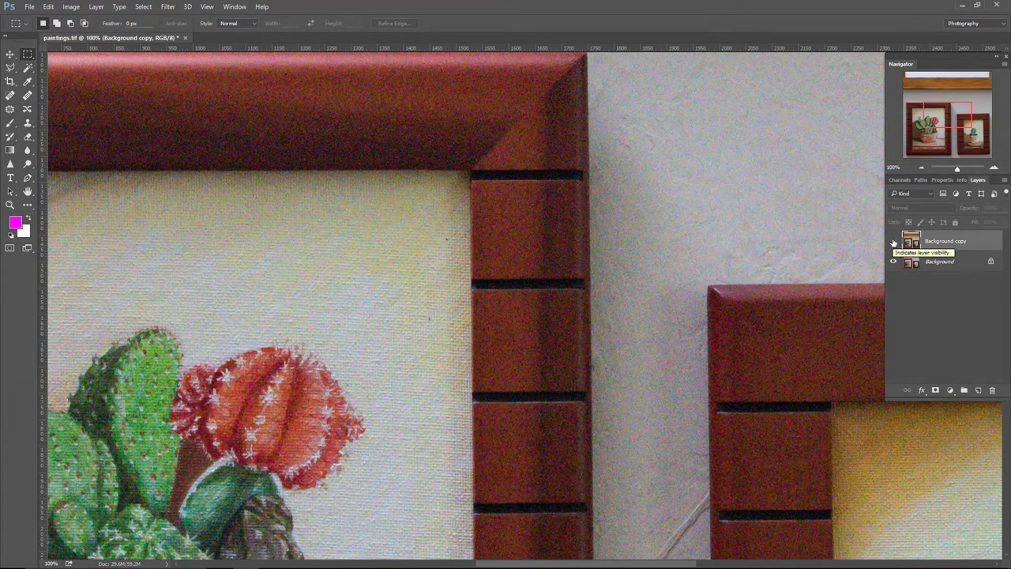
click(893, 242)
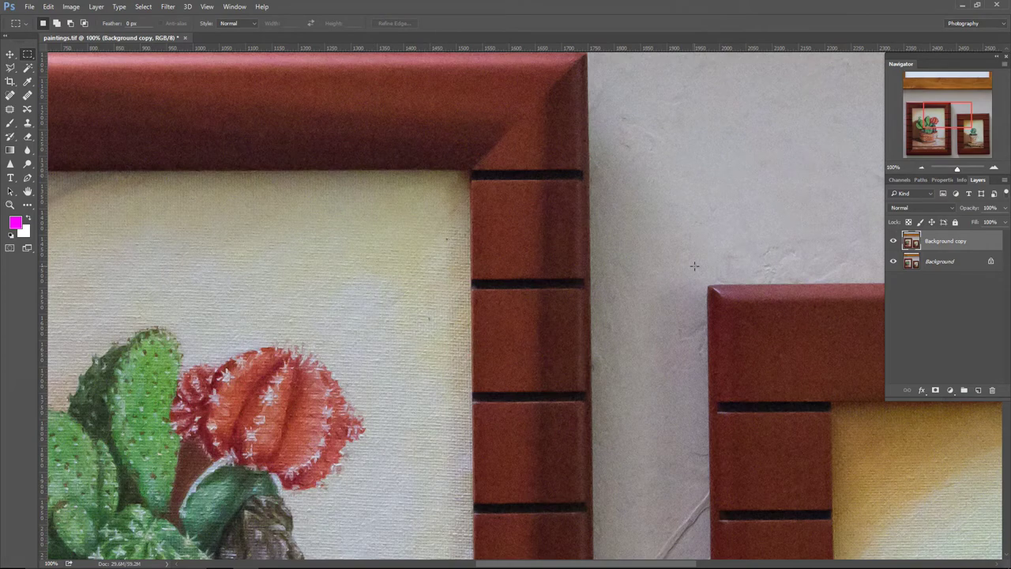
Delete the Camera Raw-filtered Background copy and duplicate the Background layer again
key(ctrl+minus)
key(ctrl+minus)
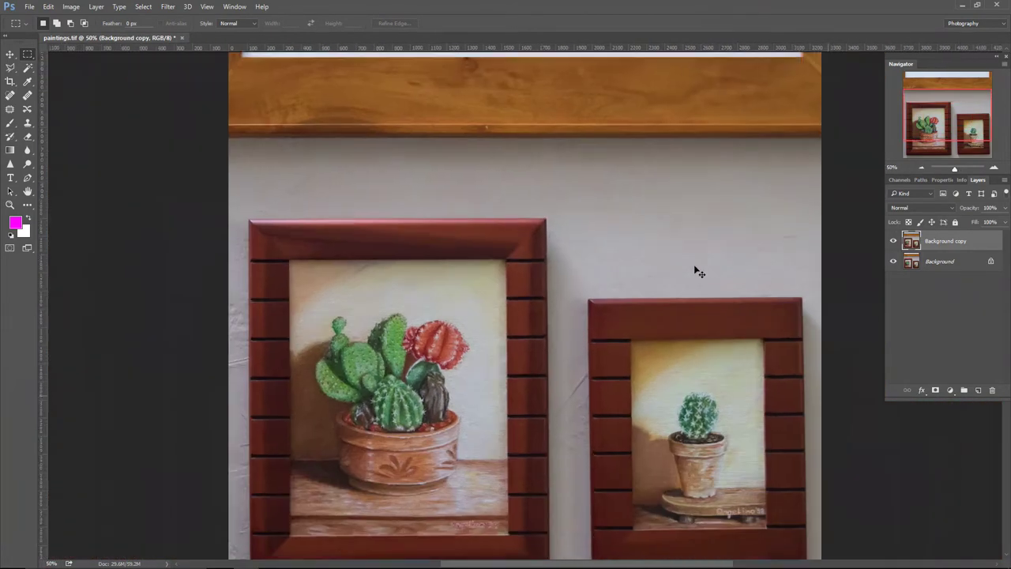
key(ctrl+minus)
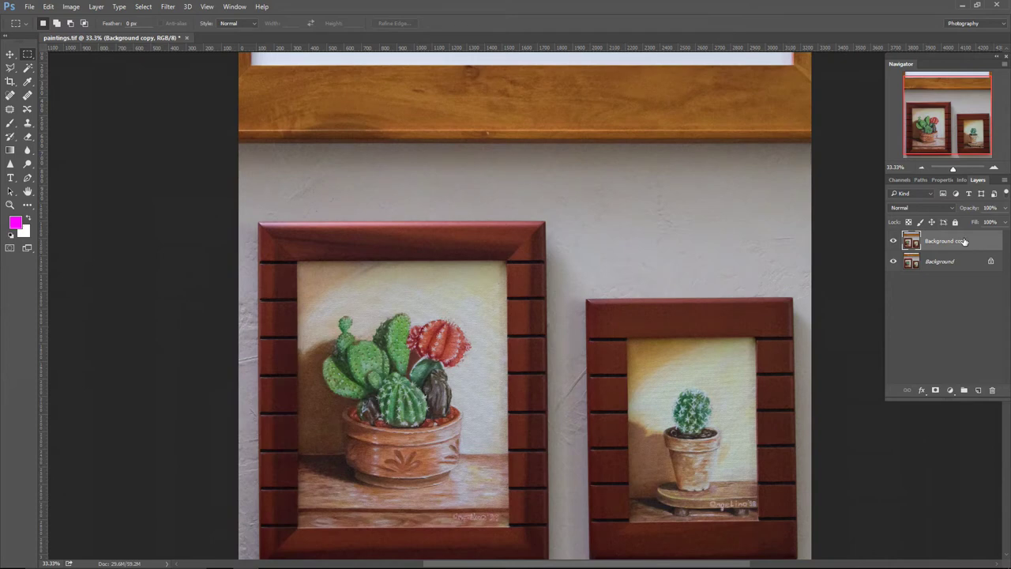
drag(963, 261, 993, 390)
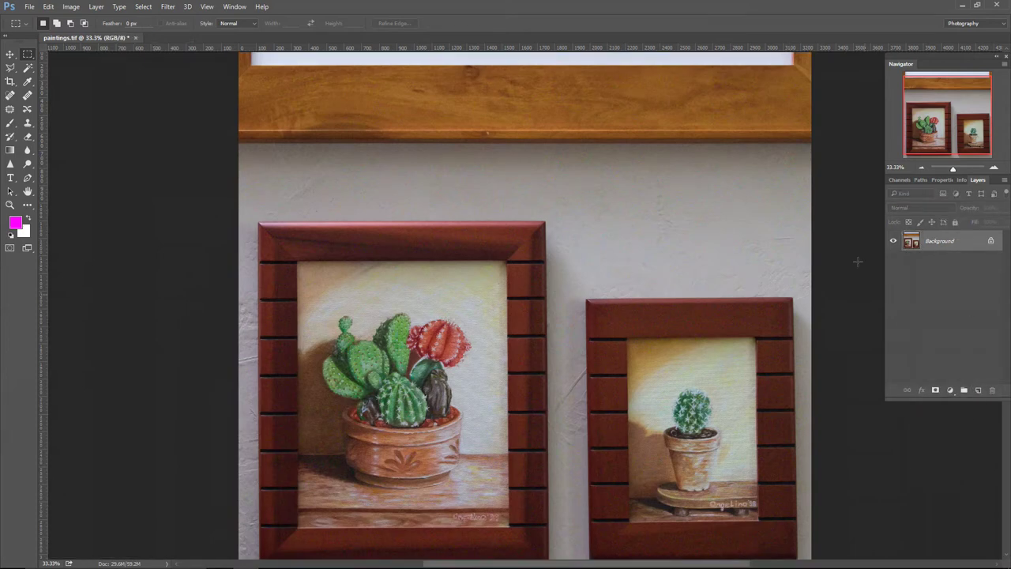
key(ctrl+plus)
key(ctrl+plus)
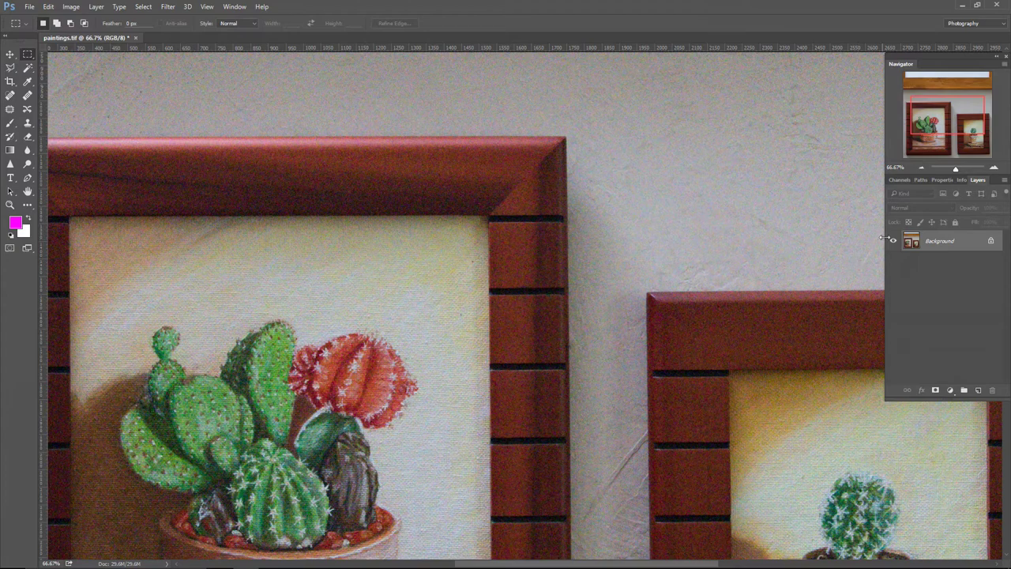
drag(937, 241, 975, 390)
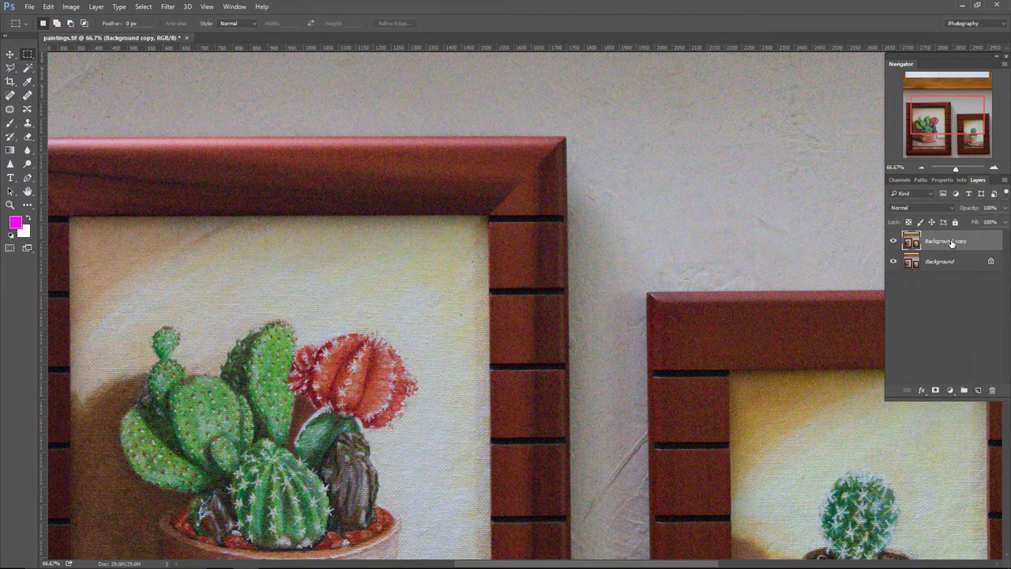
Apply the Camera Raw Filter to the new Background copy with only the noise reduction Color raised to 100
click(171, 9)
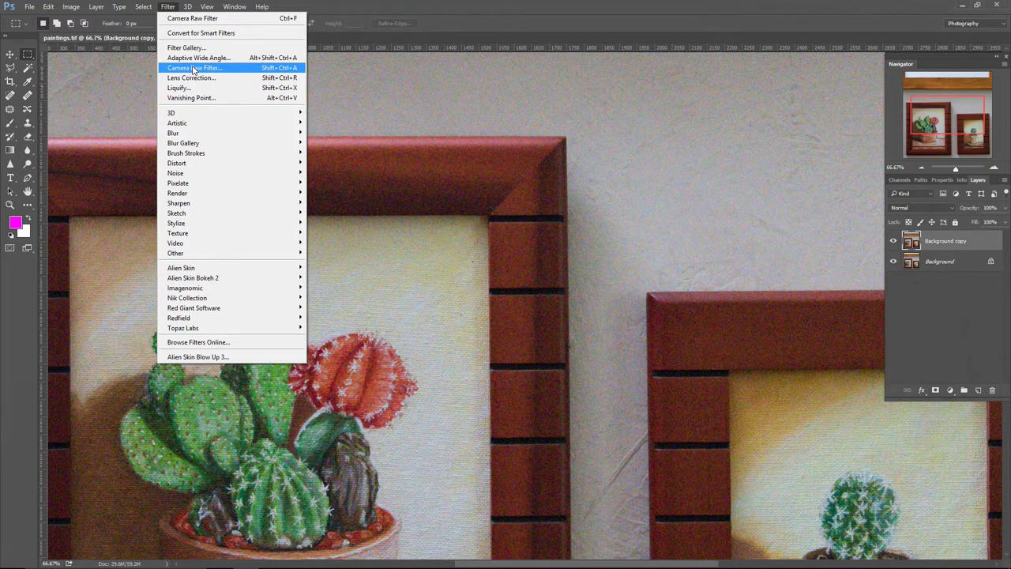
mouse_move(181, 175)
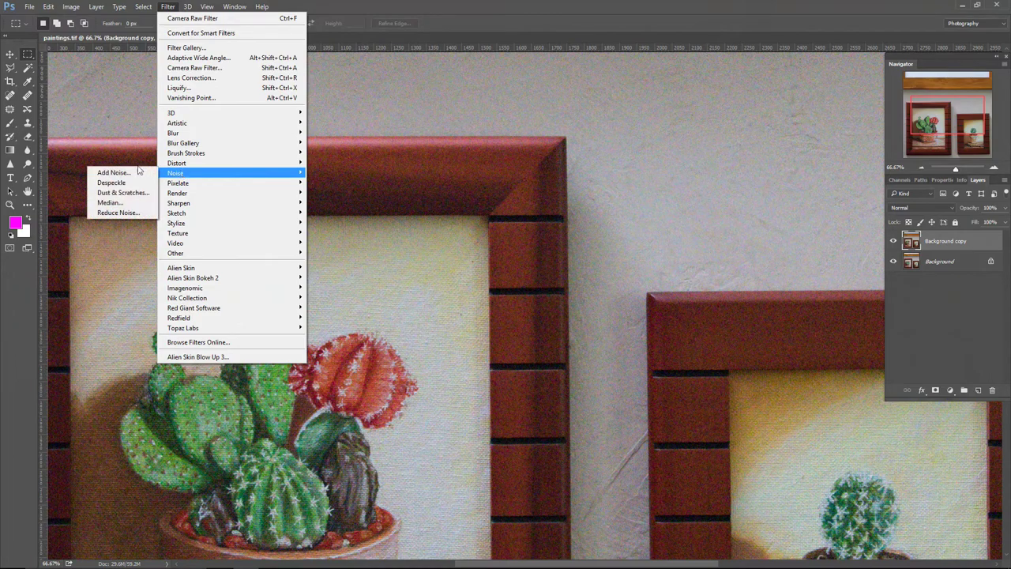
click(205, 70)
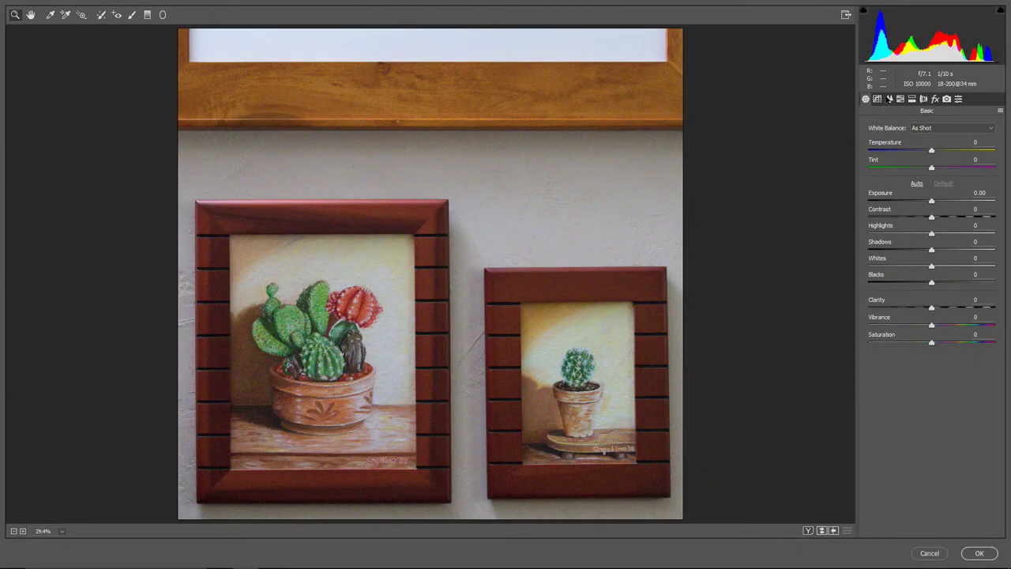
click(888, 99)
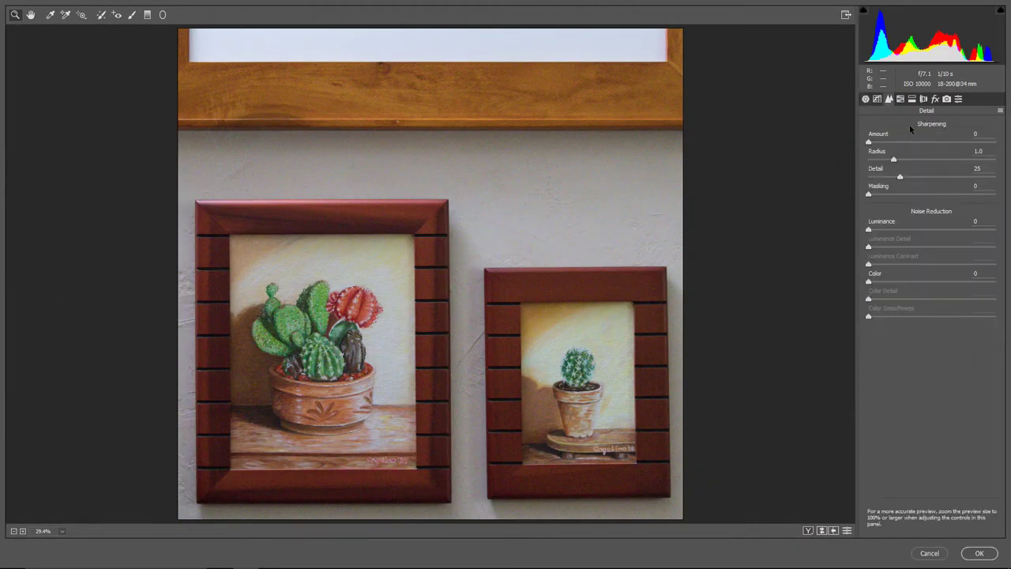
key(ctrl+plus)
key(ctrl+plus)
key(ctrl+plus)
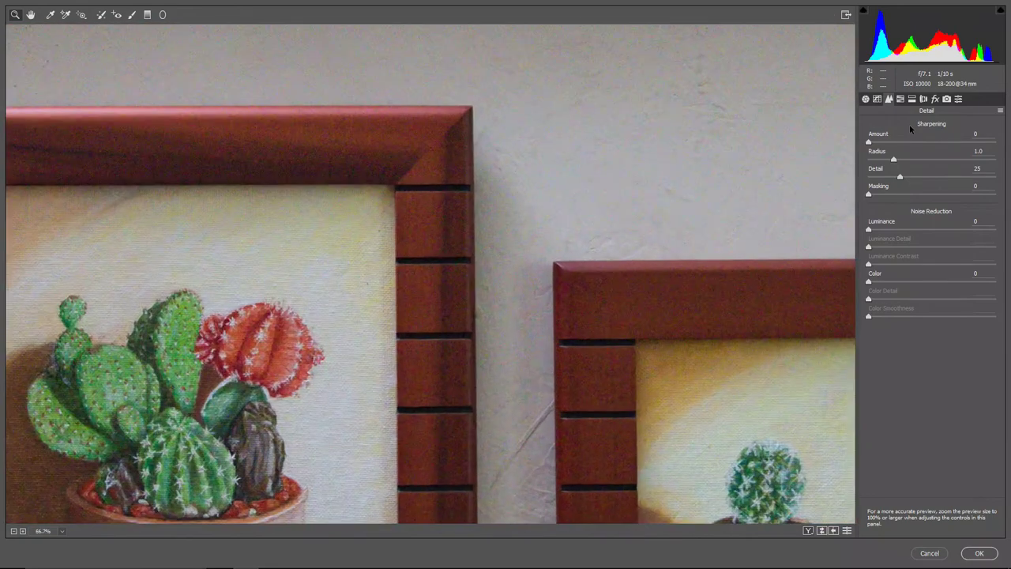
key(ctrl+plus)
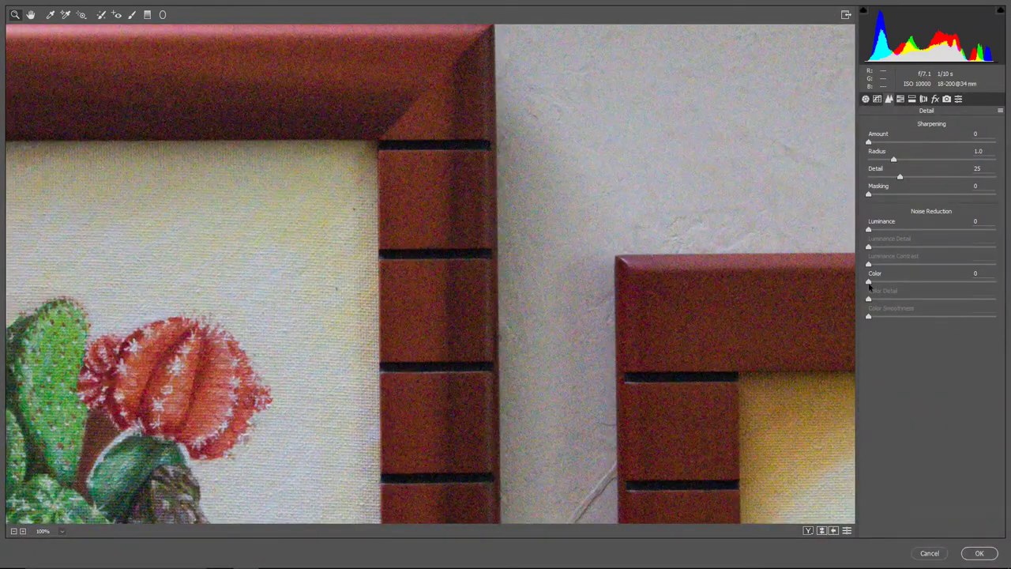
drag(869, 284, 996, 288)
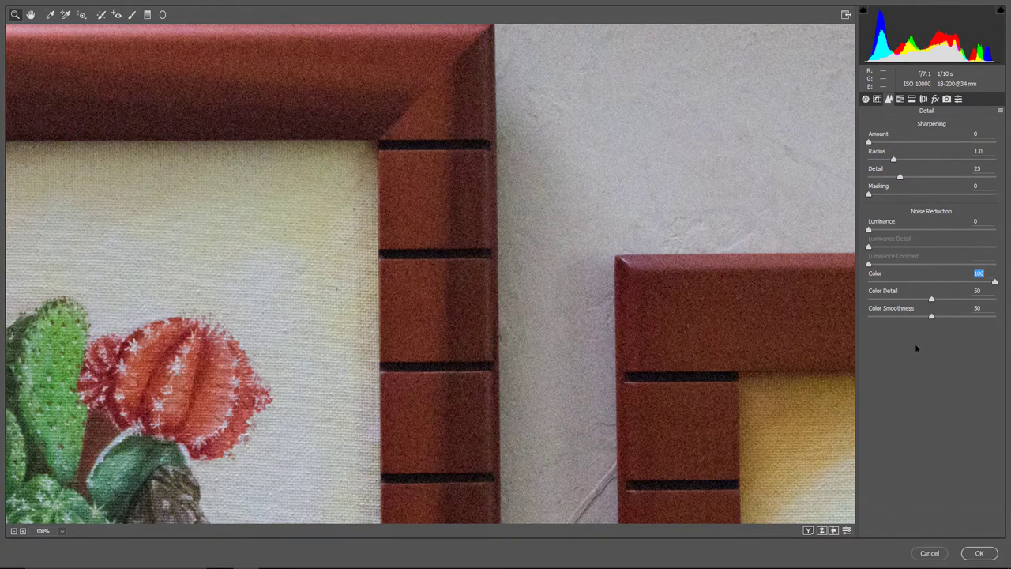
click(978, 553)
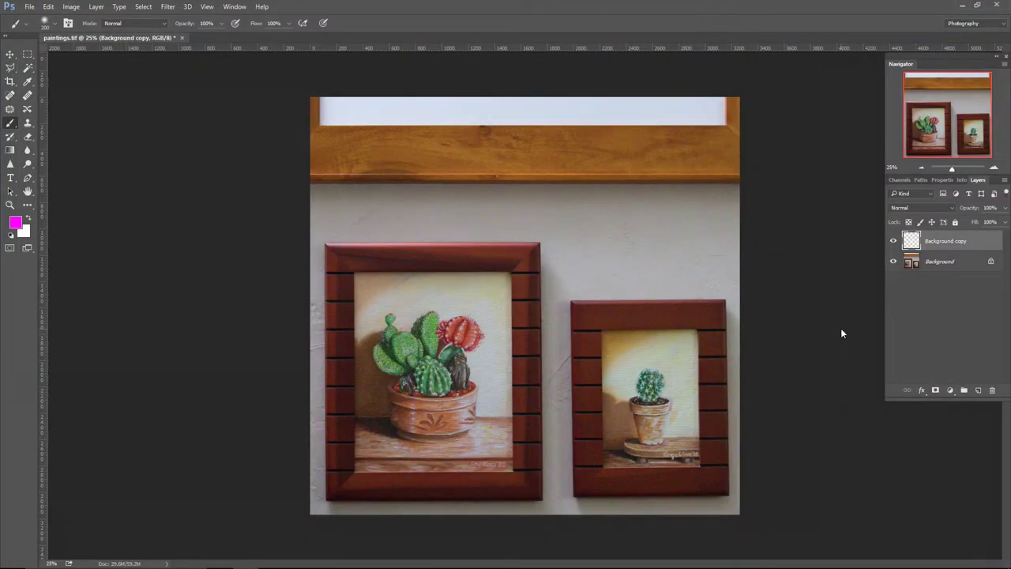
Rename the filtered Background copy layer to Color Noise Reduction
double_click(944, 241)
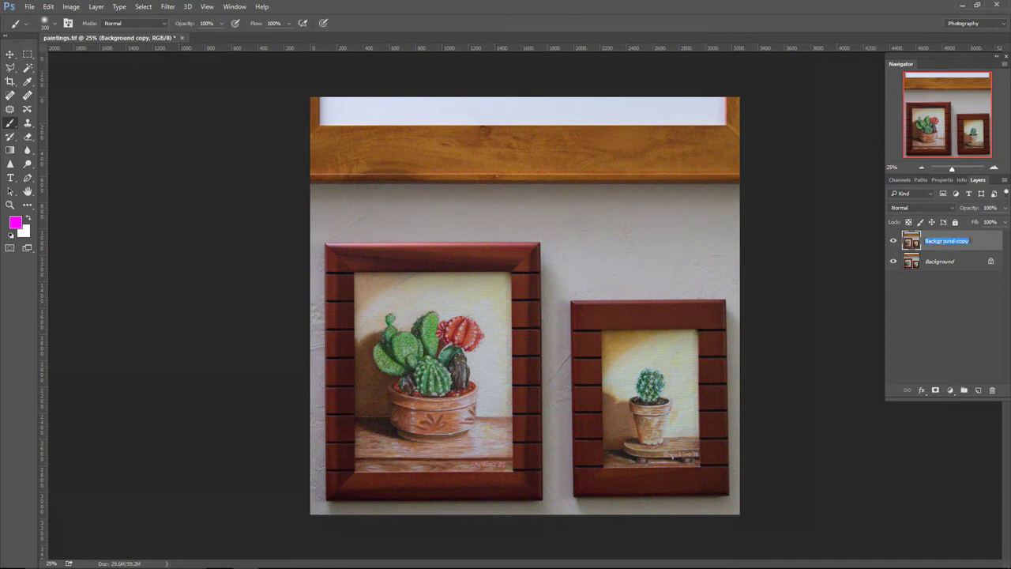
text(Color Noise Reduction)
key(Return)
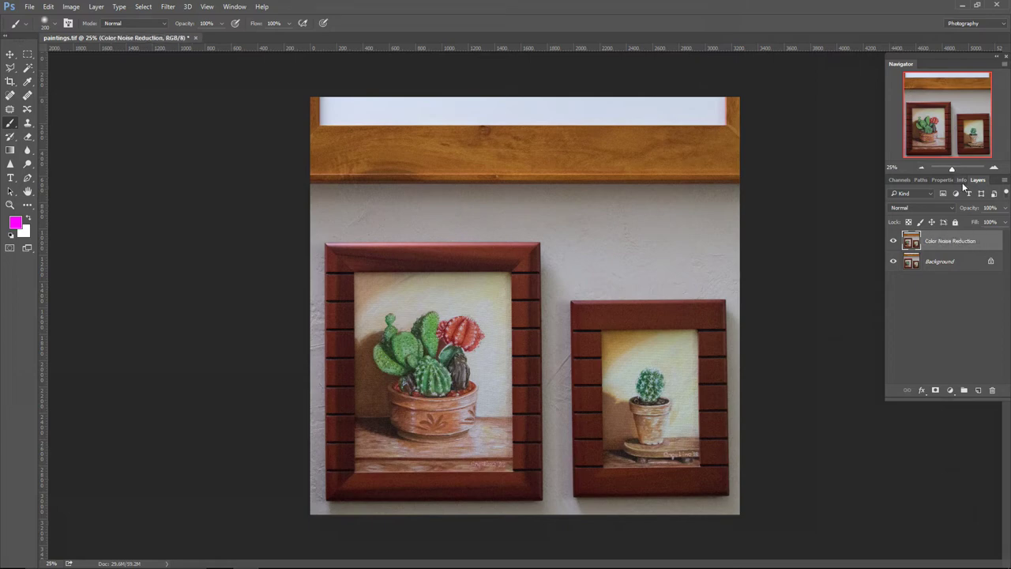
Duplicate the Color Noise Reduction layer and name the duplicate Full Noise Reduction
drag(955, 241, 977, 389)
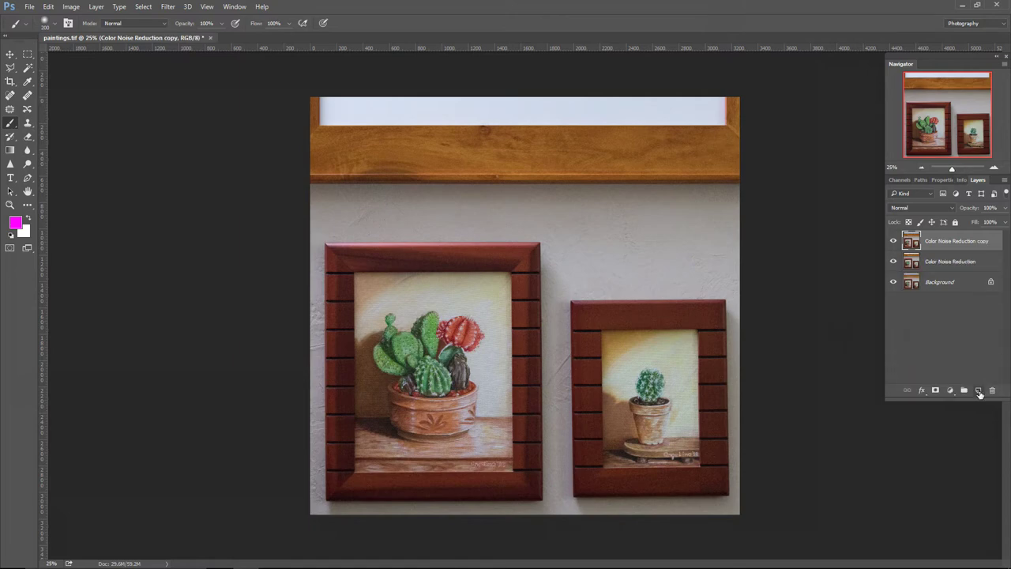
double_click(962, 242)
text(Full)
key(Return)
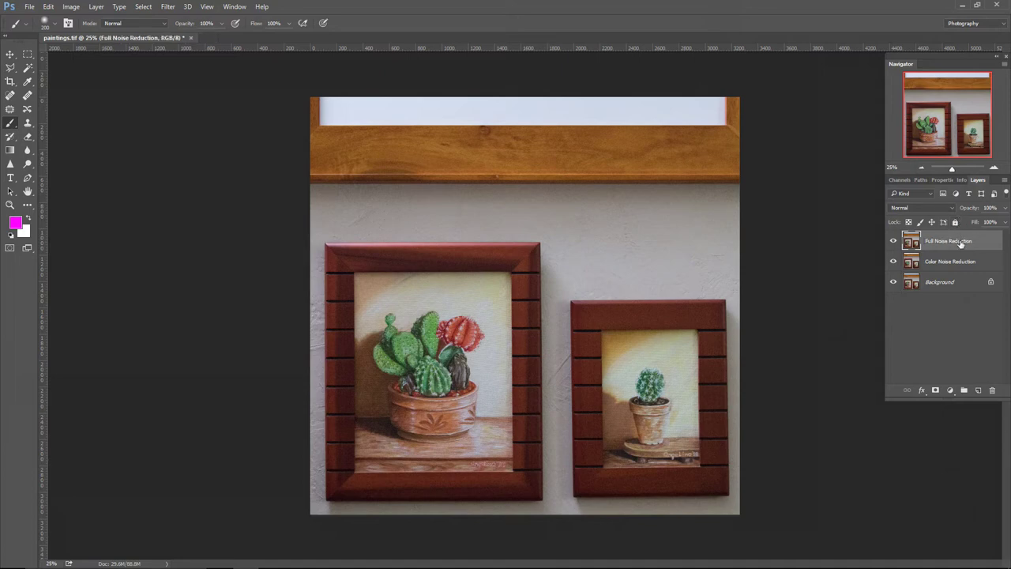
Apply the Camera Raw Filter to the Full Noise Reduction layer with Luminance 68, Luminance Detail 13 and Luminance Contrast 17
click(169, 7)
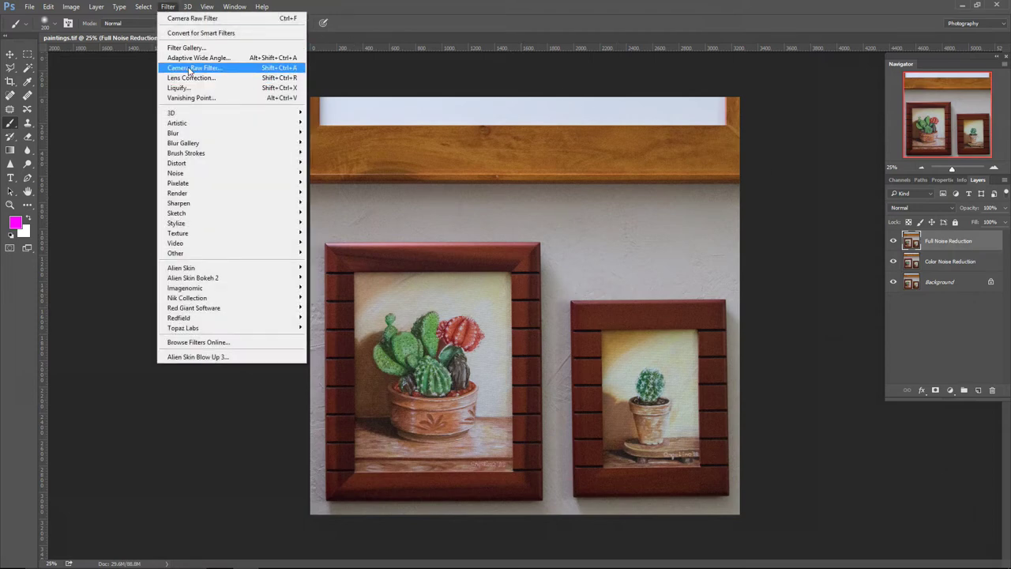
click(190, 70)
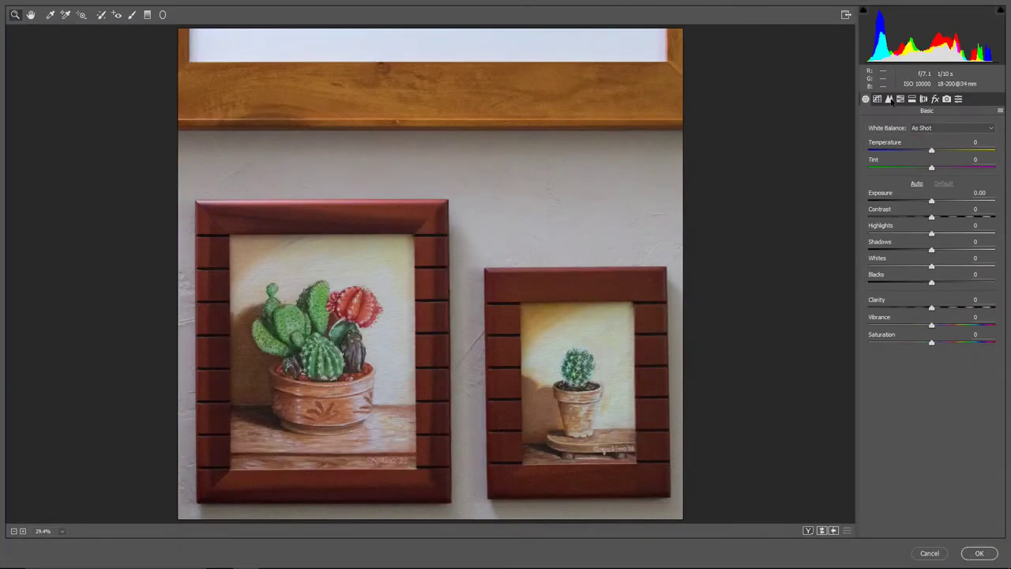
click(888, 99)
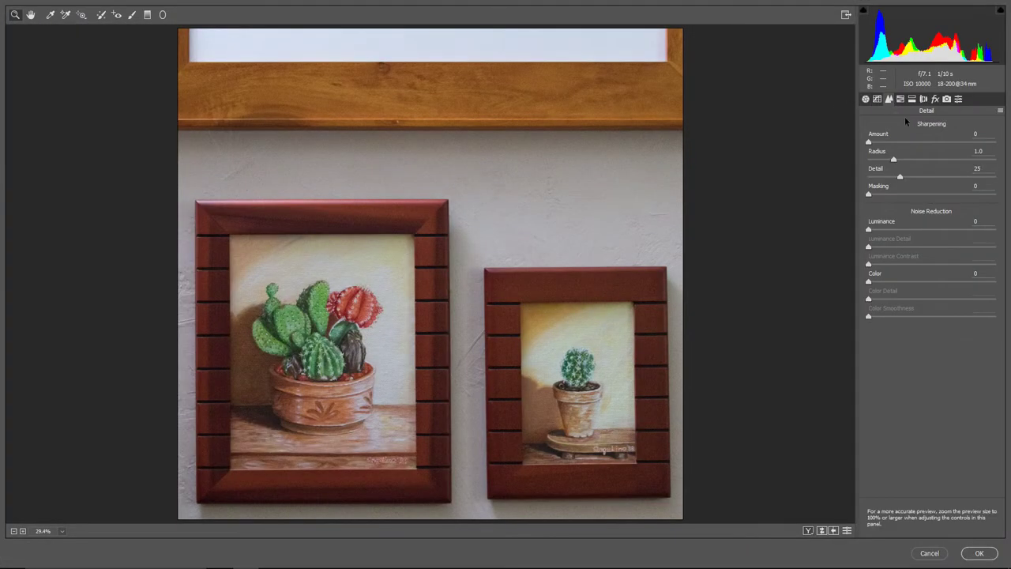
key(ctrl+plus)
key(ctrl+plus)
key(ctrl+plus)
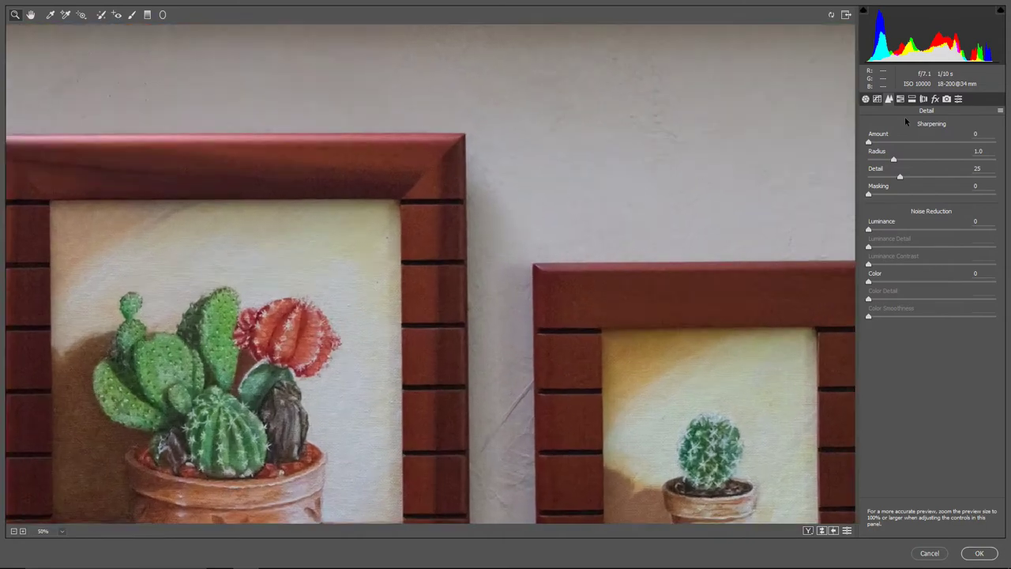
key(ctrl+plus)
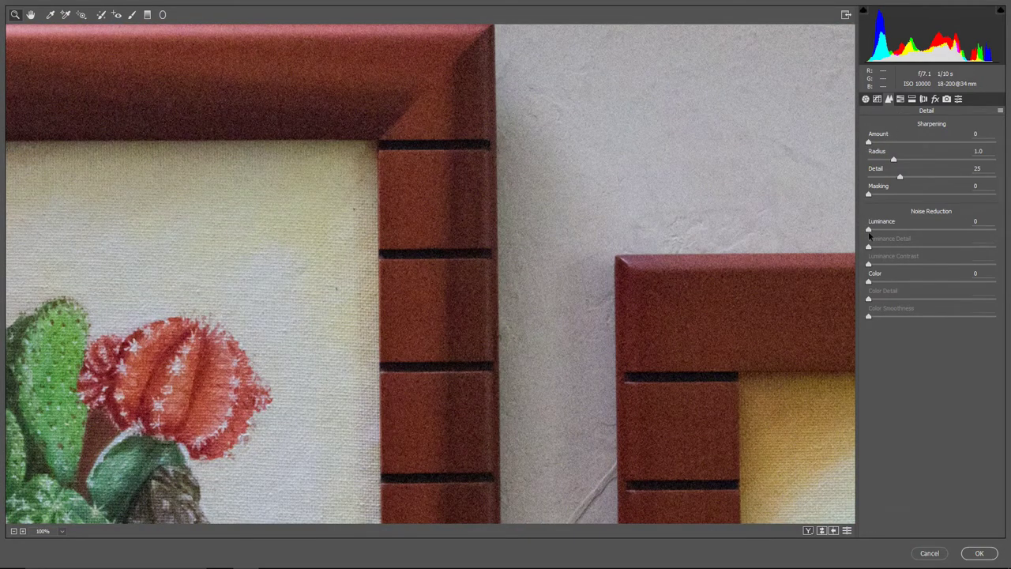
drag(869, 230, 950, 234)
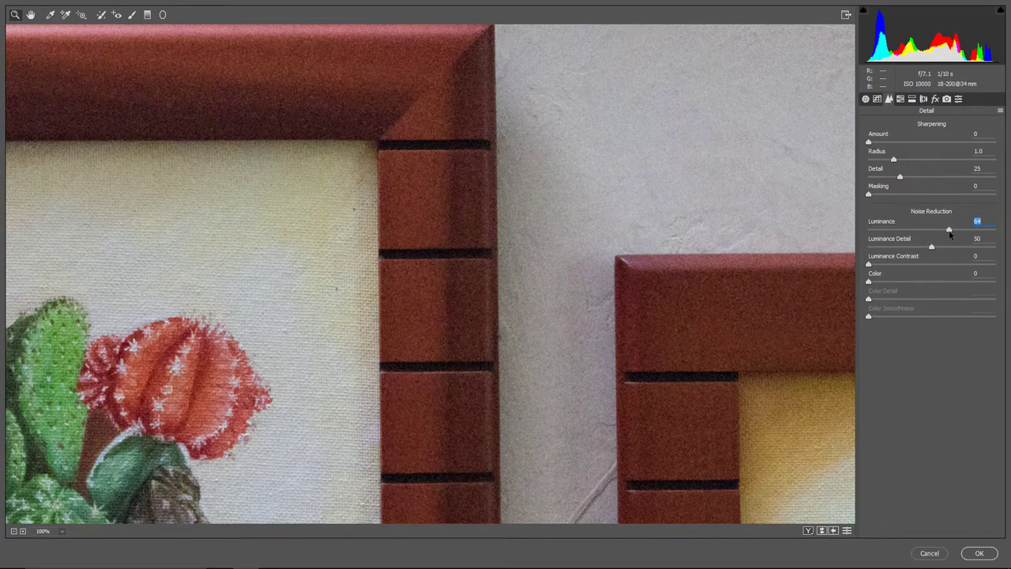
click(932, 247)
drag(932, 247, 884, 248)
drag(951, 232, 954, 230)
drag(869, 264, 895, 263)
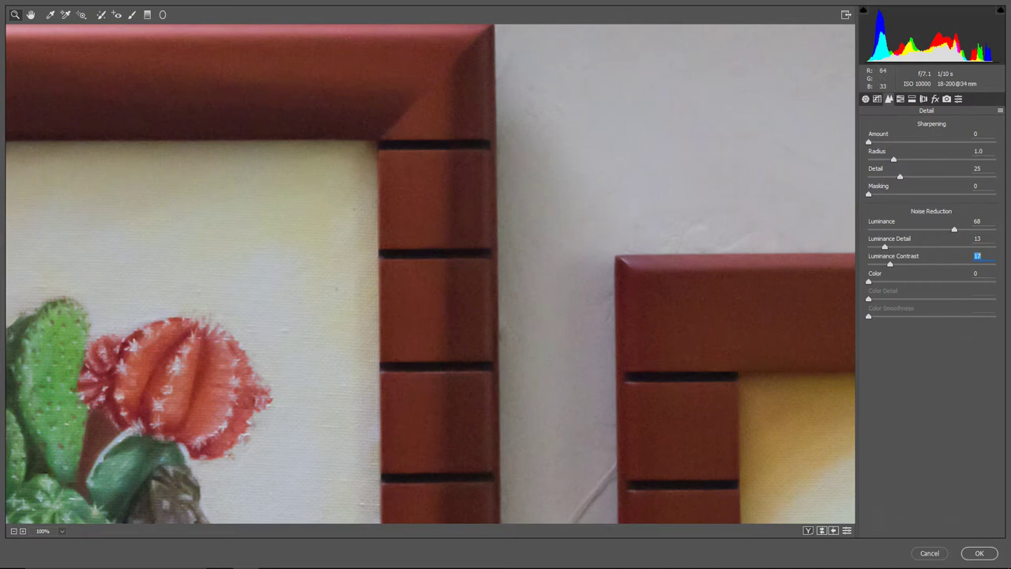
click(976, 553)
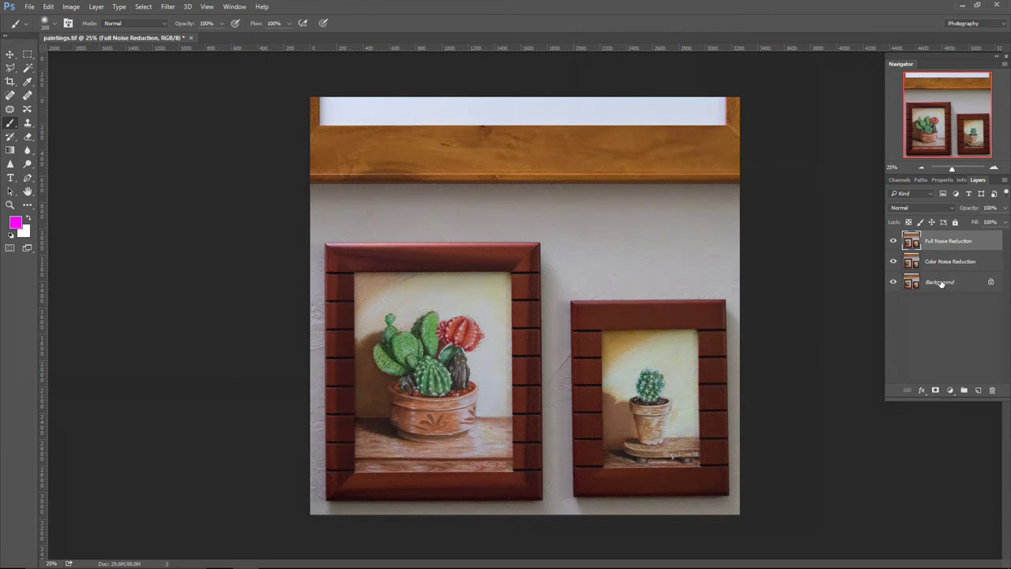
Hide the Background layer and inspect the noise-reduced picture at 100% magnification
click(893, 283)
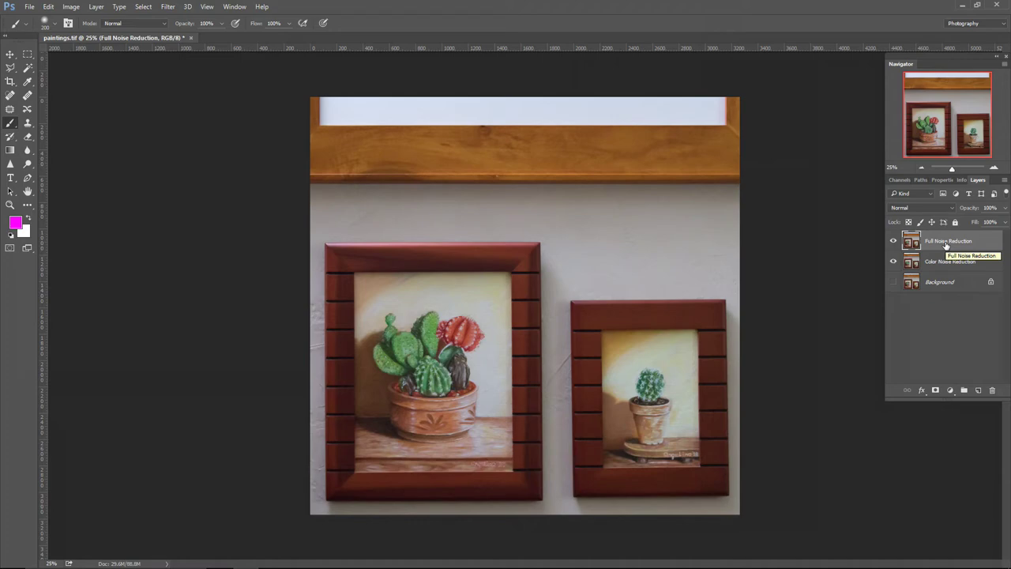
key(ctrl+plus)
key(ctrl+plus)
key(ctrl+plus)
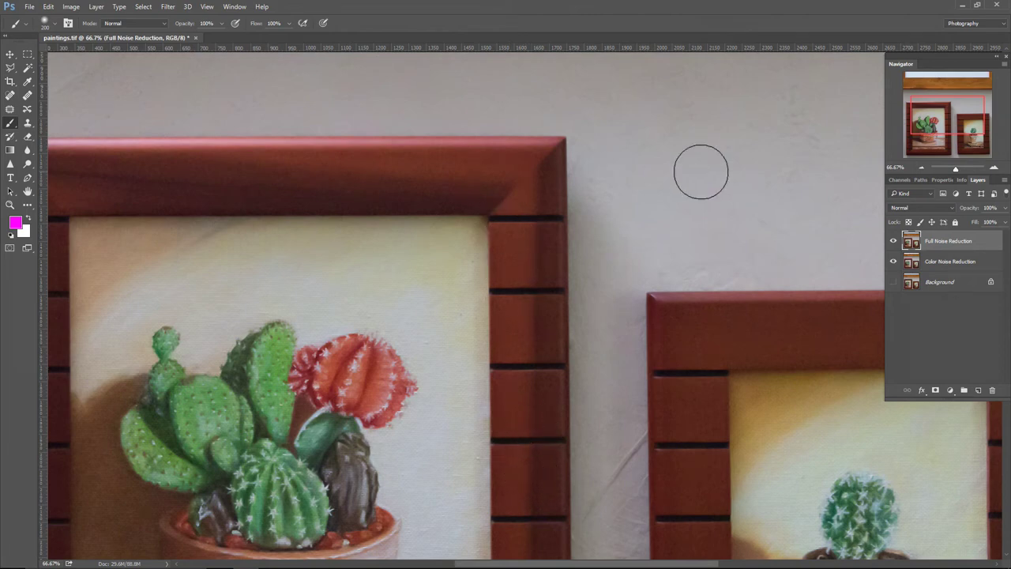
key(ctrl+plus)
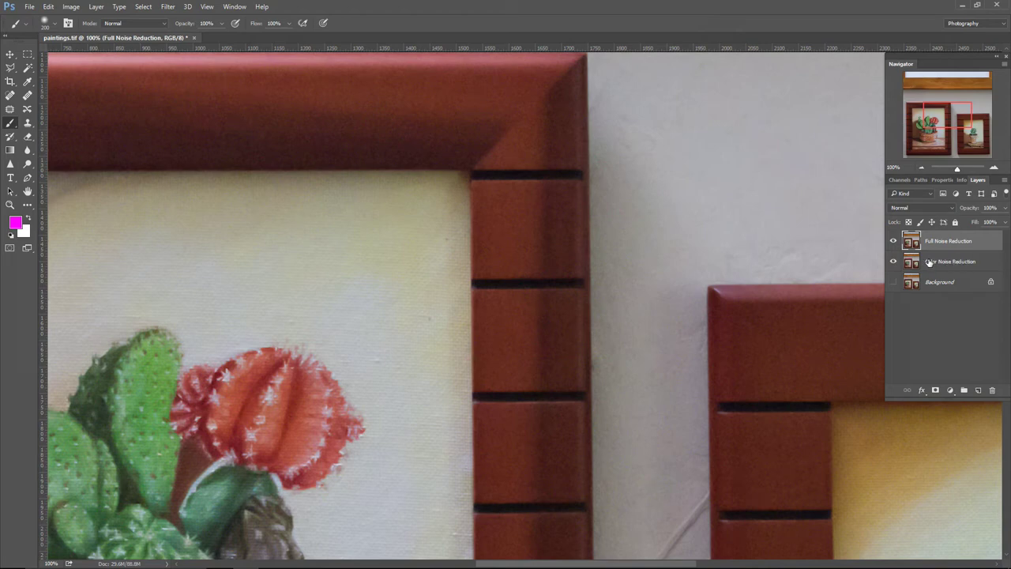
Add a layer mask to Full Noise Reduction and paint black over the larger painting's canvas background above the cacti
click(937, 391)
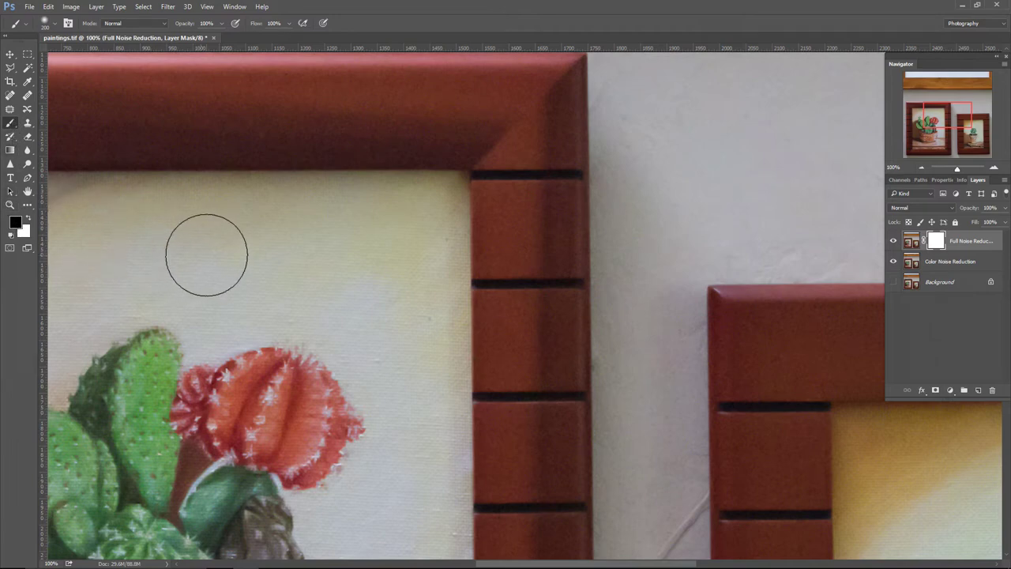
mouse_move(232, 264)
mouse_down()
mouse_move(195, 263)
mouse_move(209, 308)
mouse_move(276, 286)
mouse_move(212, 322)
mouse_move(268, 302)
mouse_move(328, 315)
mouse_move(388, 378)
mouse_move(374, 330)
mouse_move(411, 400)
mouse_move(417, 472)
mouse_move(414, 429)
mouse_move(413, 479)
mouse_move(398, 457)
mouse_move(376, 509)
mouse_move(377, 475)
mouse_move(360, 512)
mouse_move(338, 516)
mouse_move(415, 521)
mouse_move(420, 461)
mouse_move(395, 319)
mouse_move(340, 292)
mouse_move(208, 269)
mouse_move(94, 272)
mouse_move(45, 356)
mouse_move(103, 264)
mouse_move(382, 231)
mouse_up()
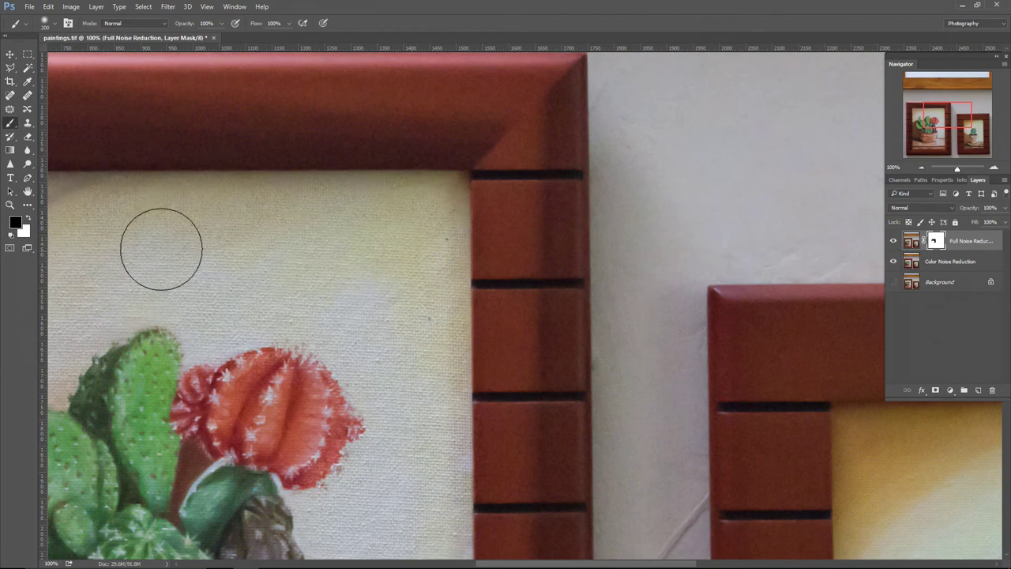
drag(194, 245, 463, 217)
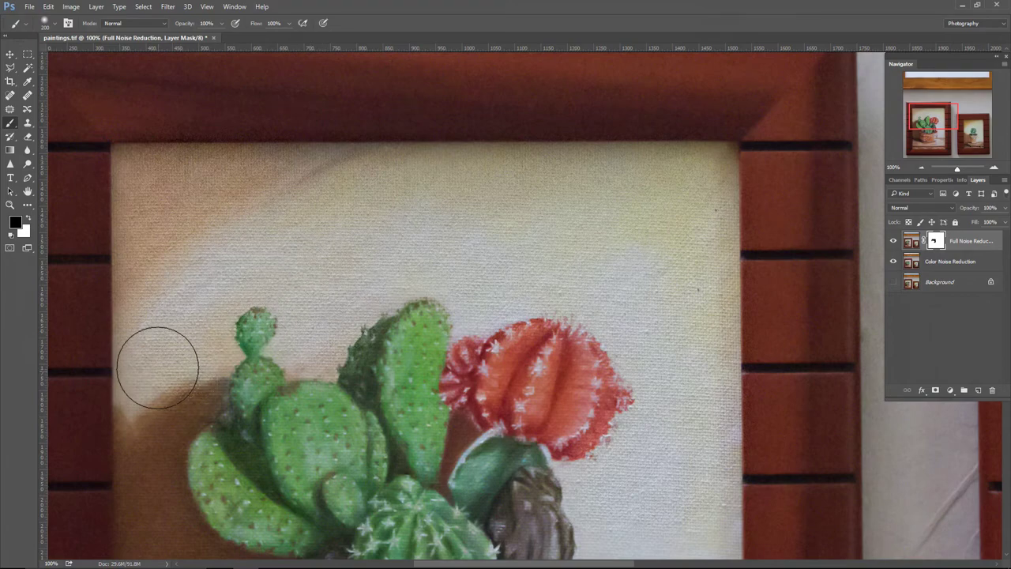
drag(587, 305, 380, 71)
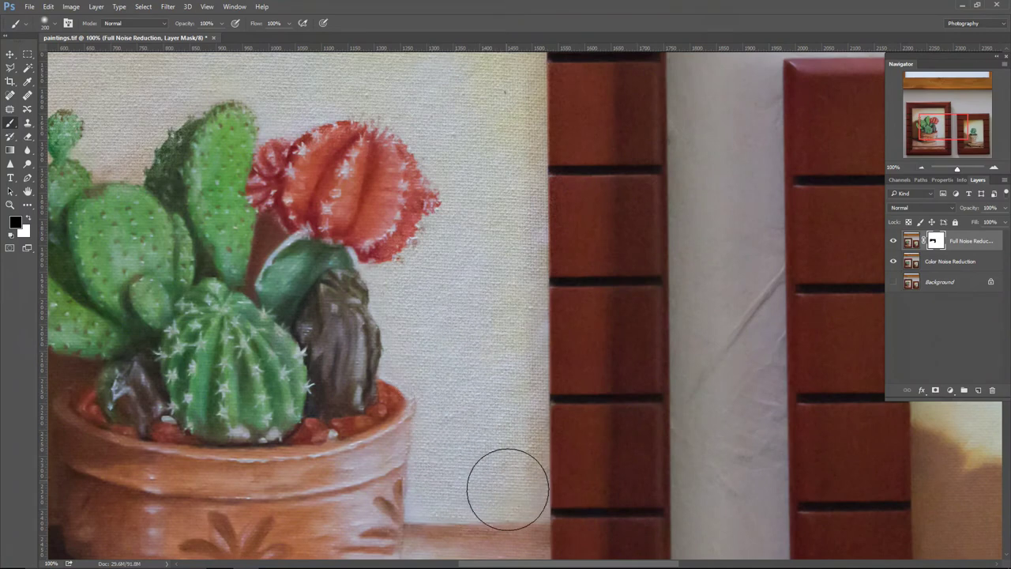
Paint black on the mask with a smaller brush over the cacti in the larger painting to restore their canvas texture
key(bracketleft)
key(bracketleft)
key(bracketleft)
key(bracketleft)
key(bracketleft)
key(bracketleft)
key(bracketleft)
key(bracketleft)
key(bracketleft)
key(bracketleft)
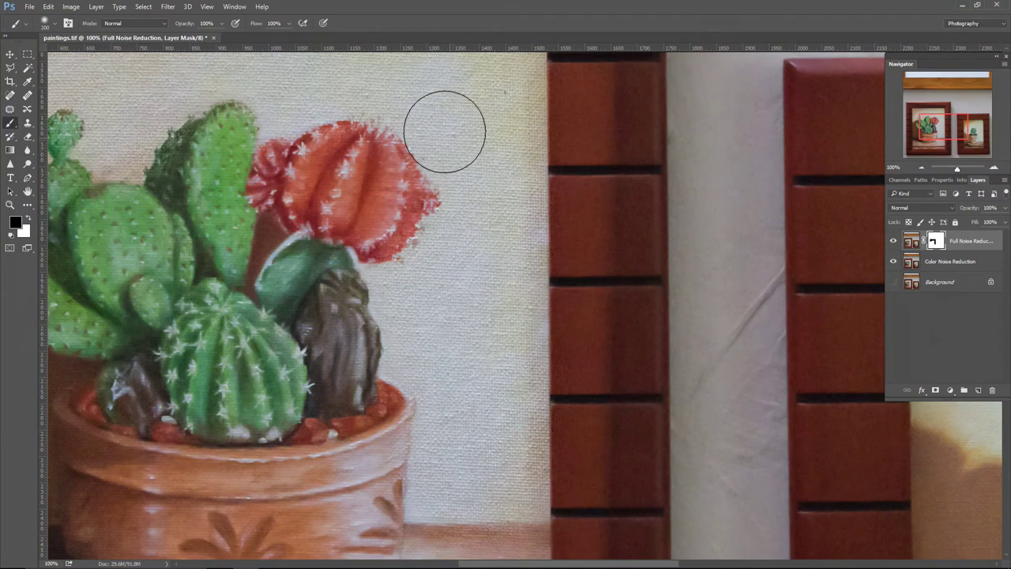
key(bracketleft)
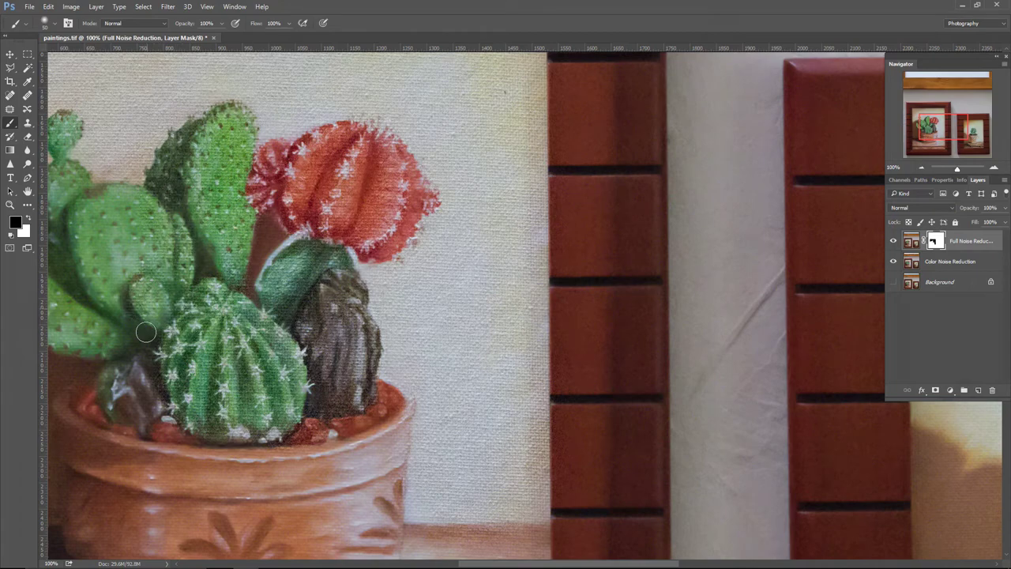
drag(146, 323, 427, 284)
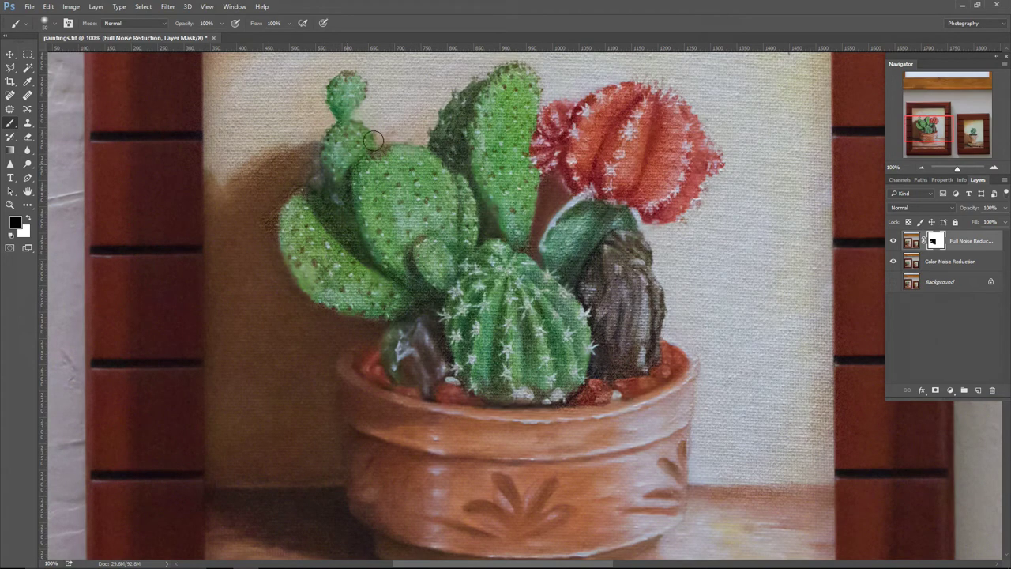
Paint black on the mask with a 150-pixel brush over the shaded background, flower pot and table of the larger painting
key(bracketright)
key(bracketright)
key(bracketright)
key(bracketright)
key(bracketright)
key(bracketright)
key(bracketright)
mouse_move(280, 285)
mouse_down()
mouse_move(265, 264)
mouse_move(254, 170)
mouse_move(248, 258)
mouse_move(239, 169)
mouse_move(242, 429)
mouse_move(262, 404)
mouse_move(438, 310)
mouse_move(352, 387)
mouse_up()
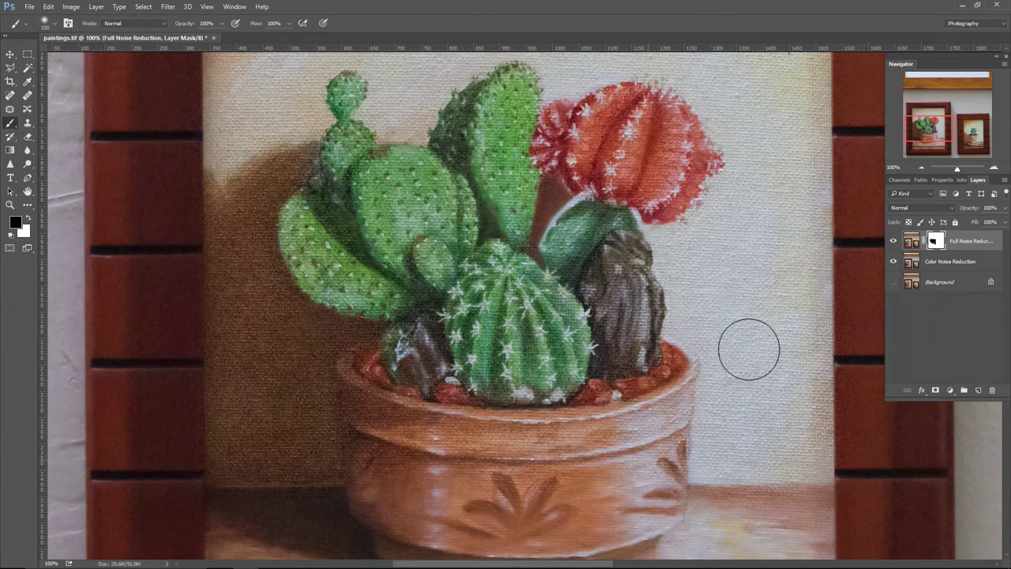
scroll(683, 474, down, 5)
mouse_move(450, 222)
mouse_down()
mouse_move(424, 320)
mouse_move(483, 338)
mouse_move(384, 237)
mouse_move(278, 329)
mouse_move(251, 339)
mouse_move(251, 290)
mouse_move(250, 431)
mouse_move(536, 410)
mouse_move(315, 426)
mouse_move(574, 382)
mouse_move(515, 304)
mouse_move(374, 341)
mouse_move(518, 352)
mouse_move(523, 324)
mouse_move(634, 362)
mouse_move(606, 392)
mouse_move(679, 399)
mouse_move(667, 417)
mouse_move(812, 406)
mouse_move(815, 418)
mouse_move(800, 305)
mouse_move(813, 260)
mouse_move(814, 284)
mouse_move(806, 179)
mouse_move(774, 288)
mouse_move(752, 238)
mouse_move(705, 207)
mouse_move(580, 180)
mouse_up()
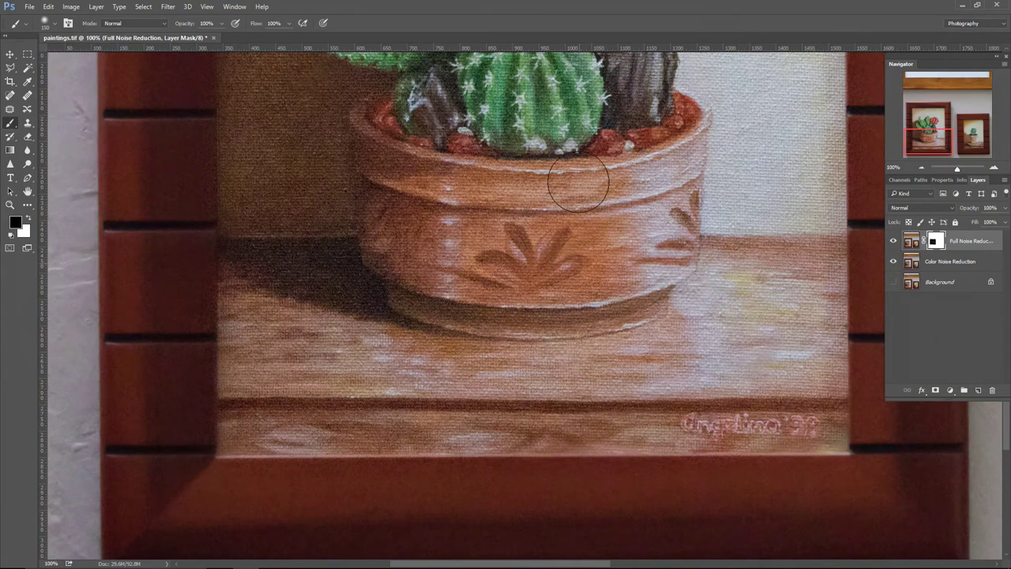
drag(485, 293, 424, 463)
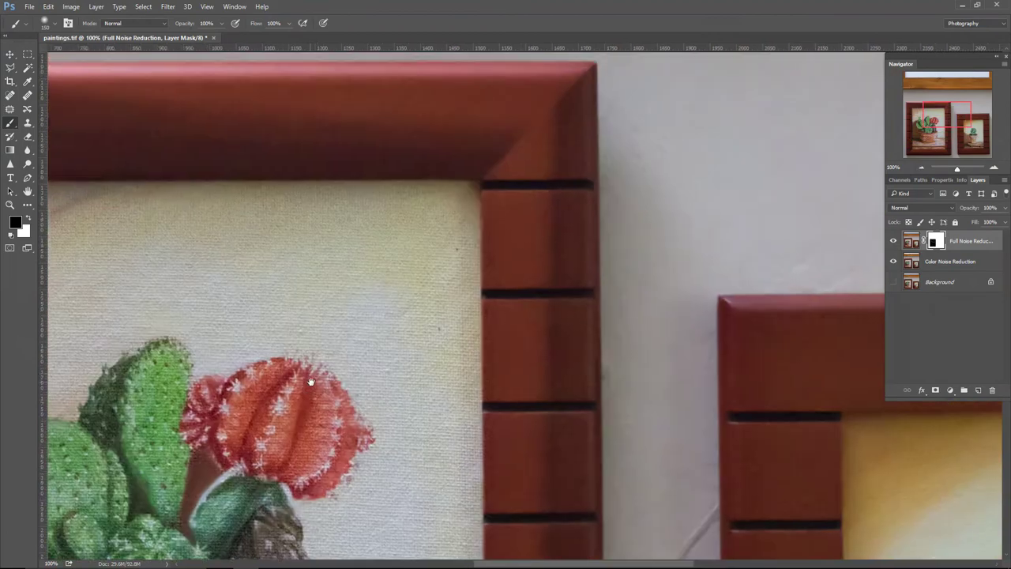
Inspect the masked painting and compare it with the Full Noise Reduction layer hidden and shown
drag(311, 382, 310, 387)
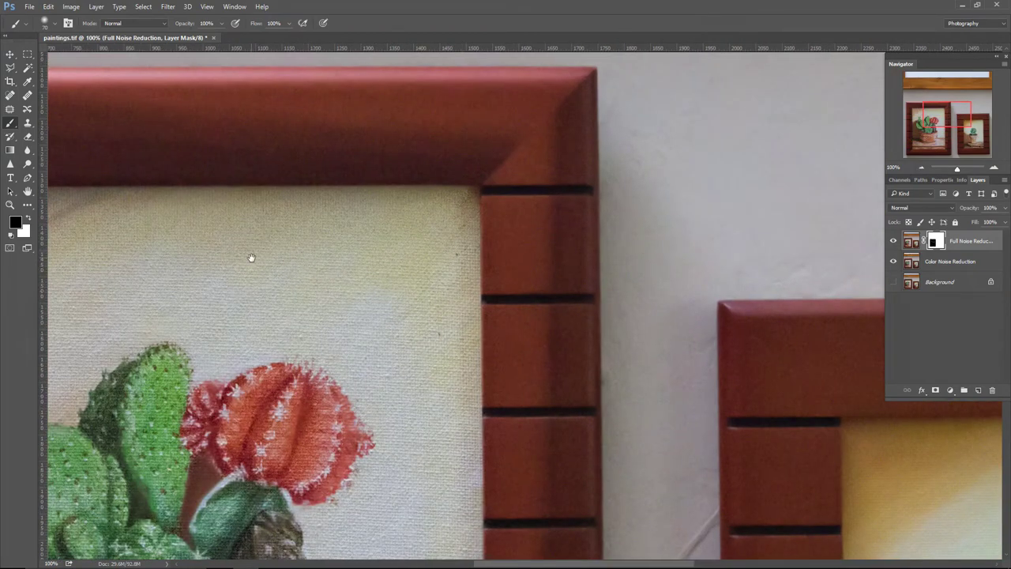
drag(250, 256, 451, 282)
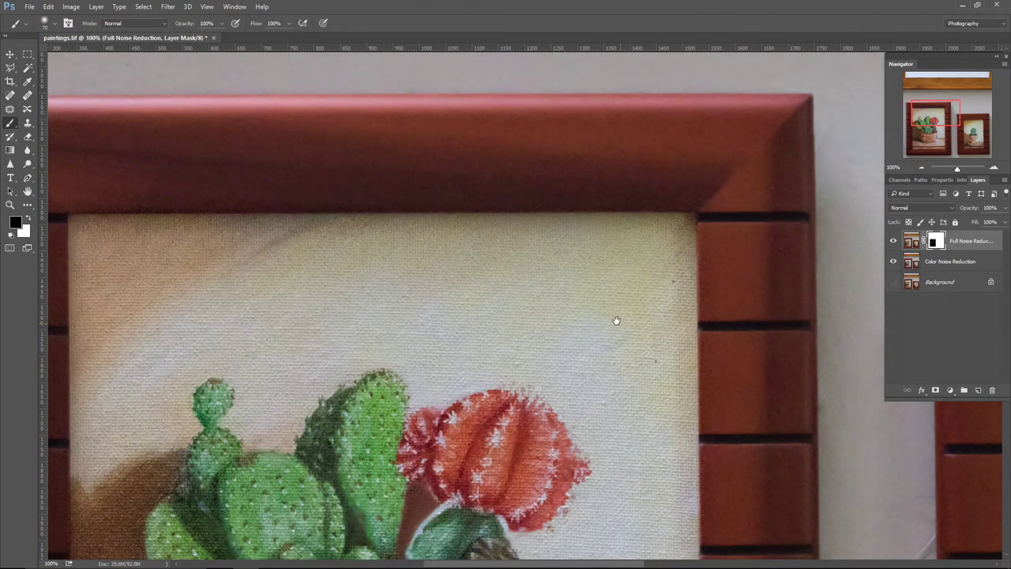
drag(616, 320, 576, 79)
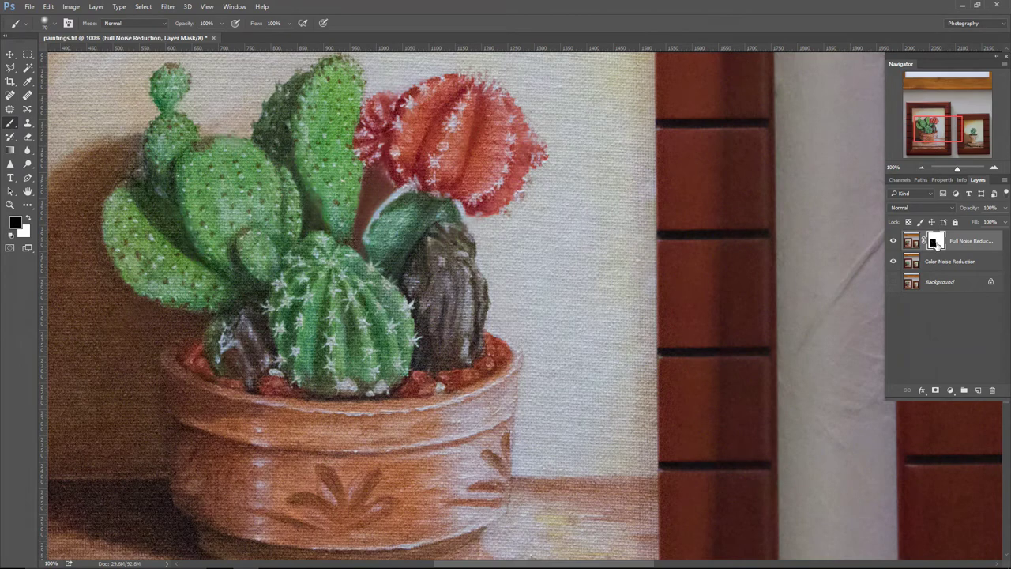
click(893, 242)
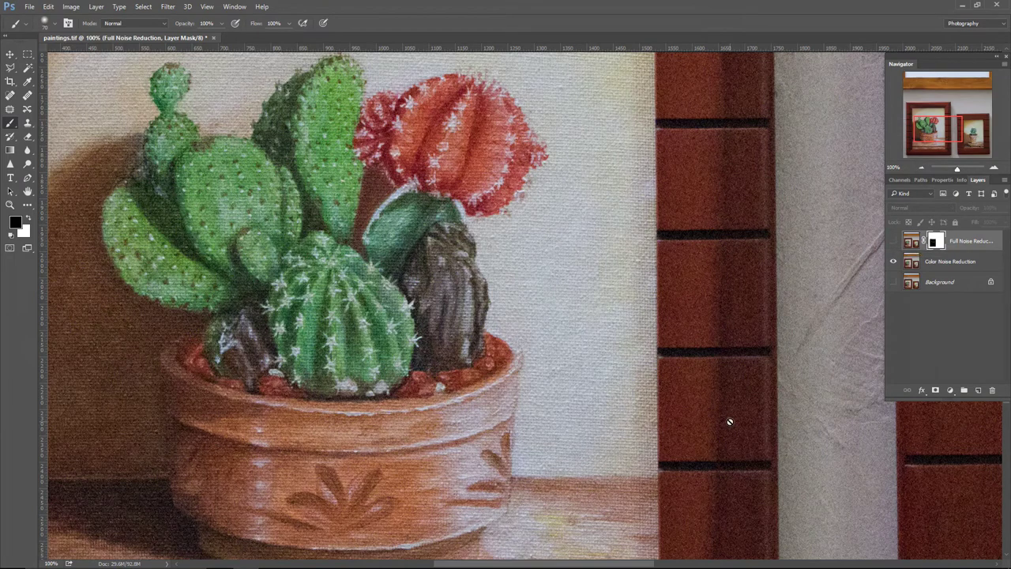
click(893, 241)
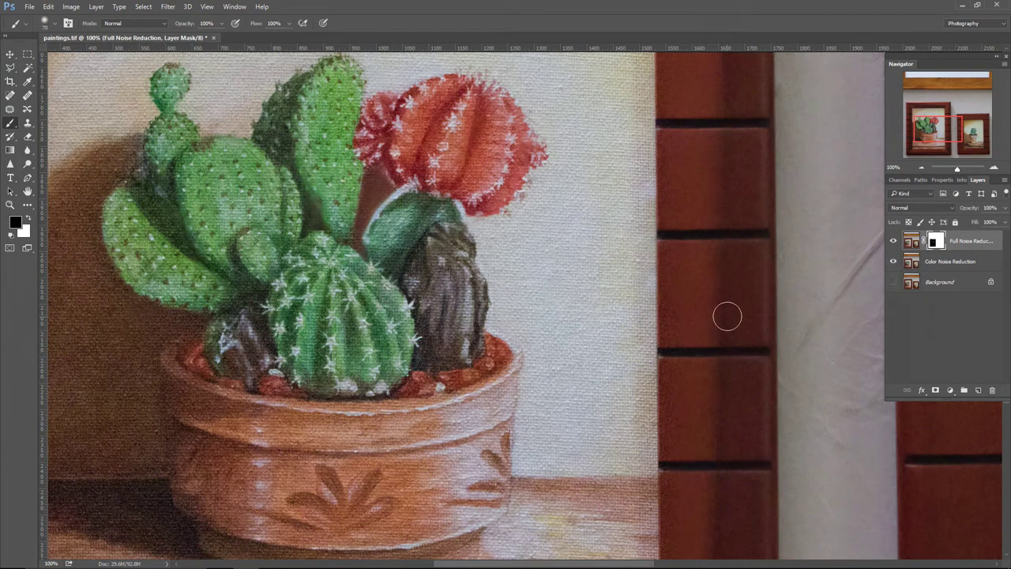
mouse_move(740, 205)
mouse_down()
mouse_move(535, 332)
mouse_move(583, 413)
mouse_move(651, 424)
mouse_up()
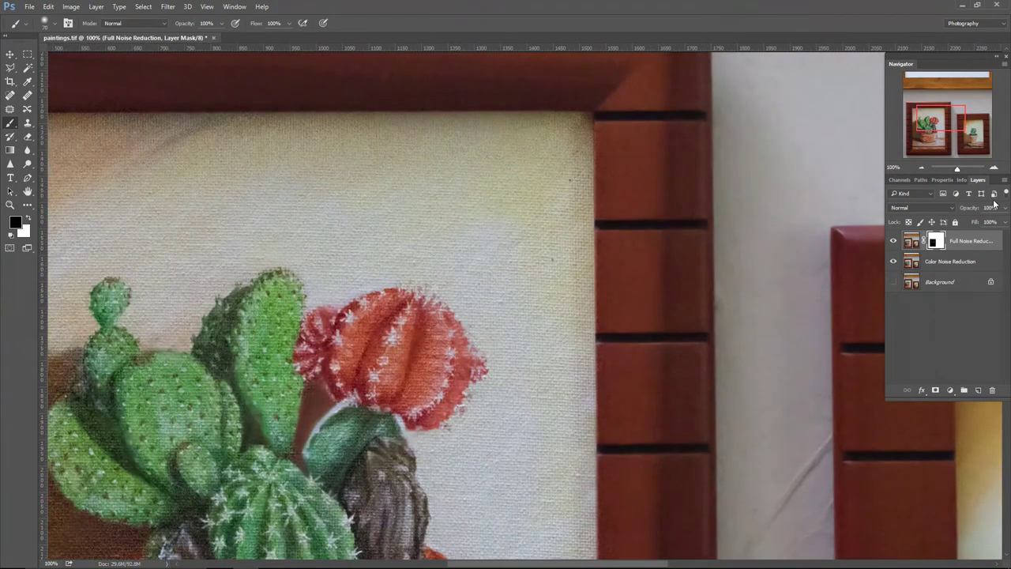
Lower the Full Noise Reduction layer's opacity to 64%
click(1006, 208)
drag(1004, 225, 985, 225)
key(ctrl+minus)
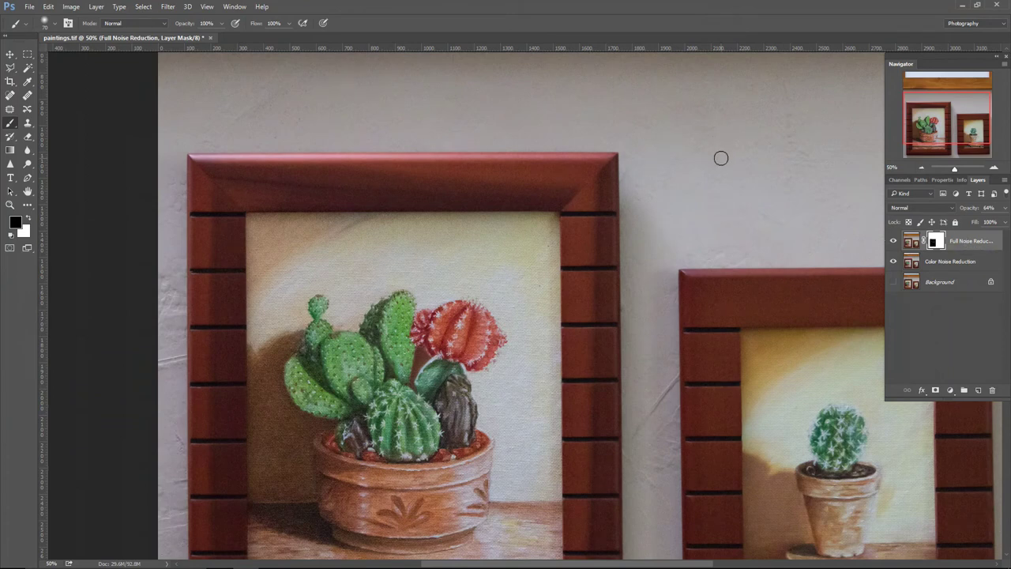
key(ctrl+minus)
key(ctrl+minus)
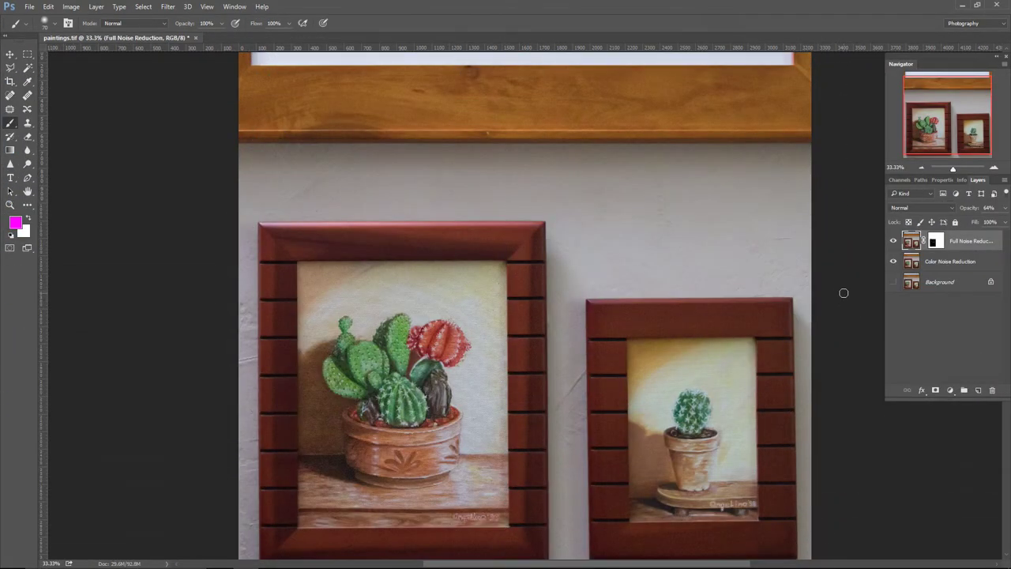
Delete the Full Noise Reduction layer's mask without applying it and review the whole picture
key(ctrl+plus)
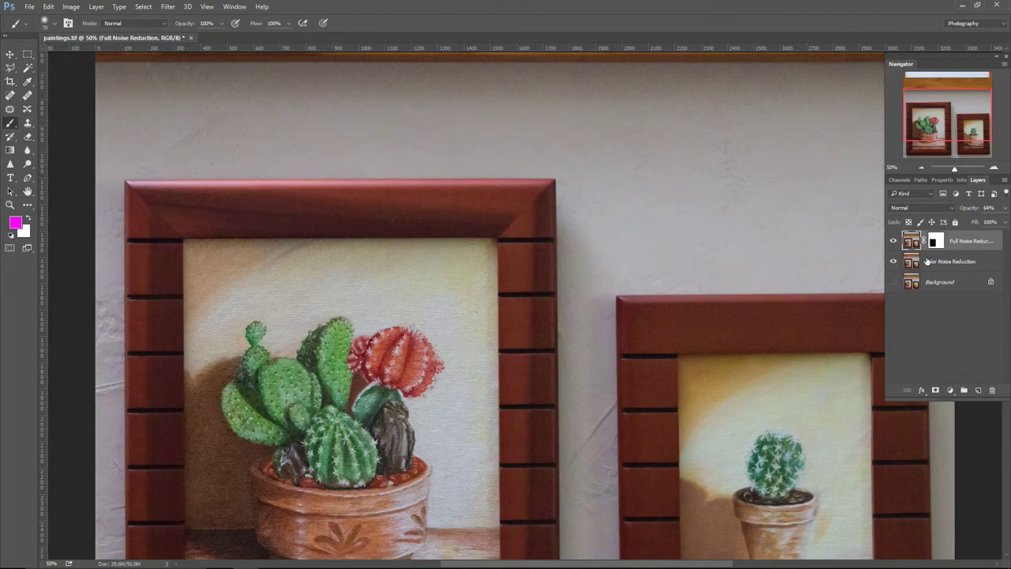
click(933, 242)
drag(933, 242, 993, 390)
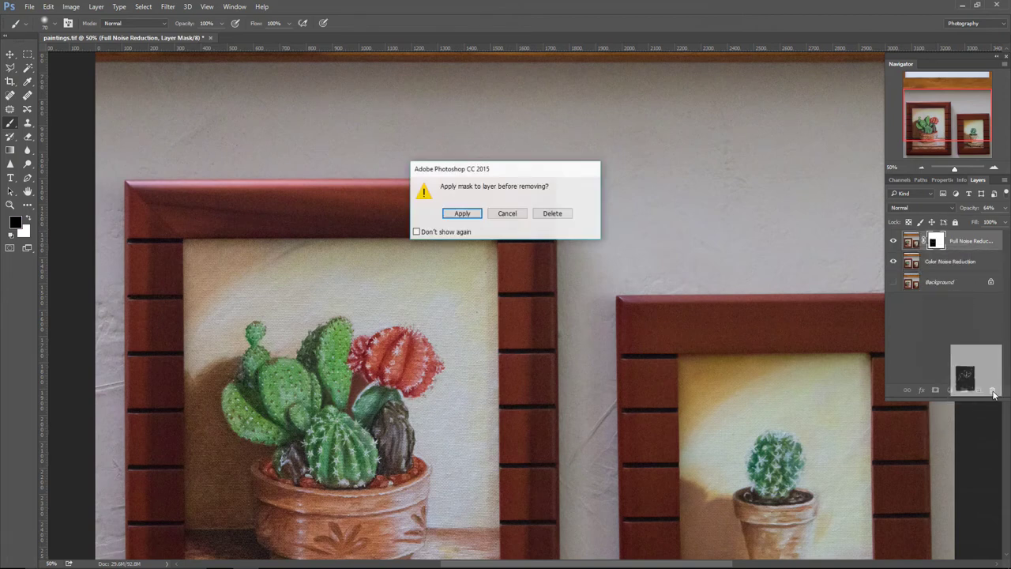
click(561, 213)
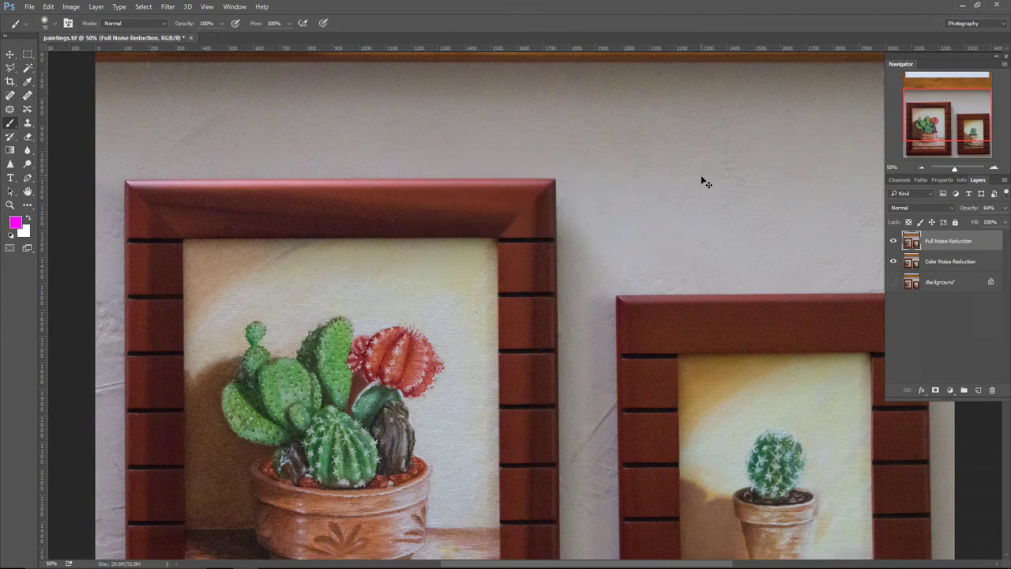
key(ctrl+plus)
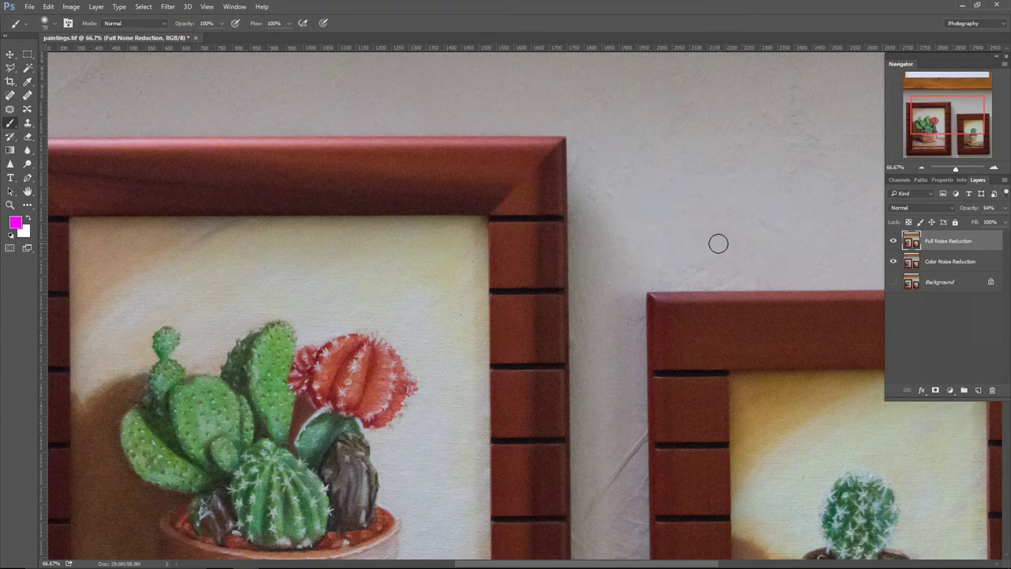
key(ctrl+minus)
key(ctrl+minus)
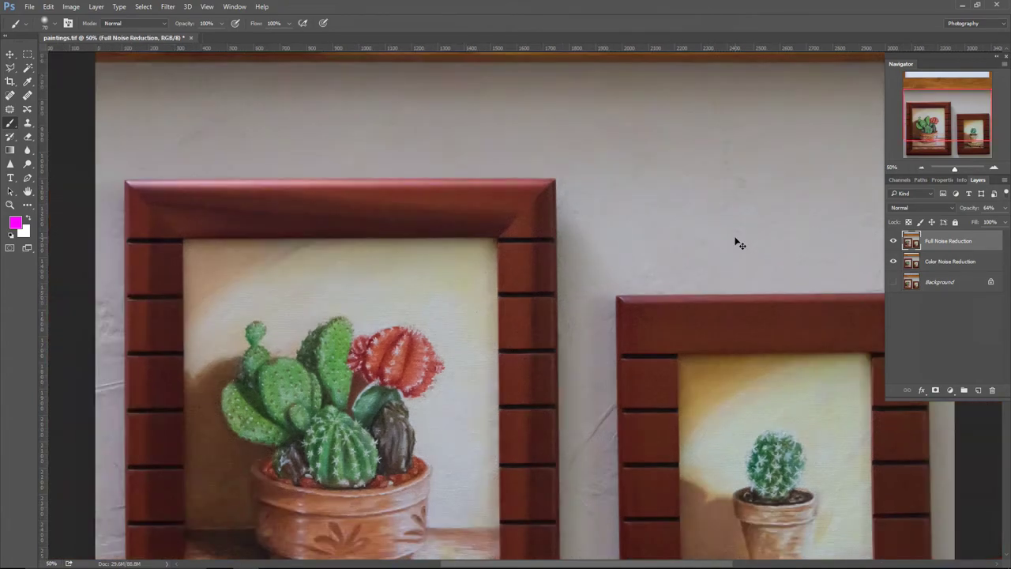
key(ctrl+minus)
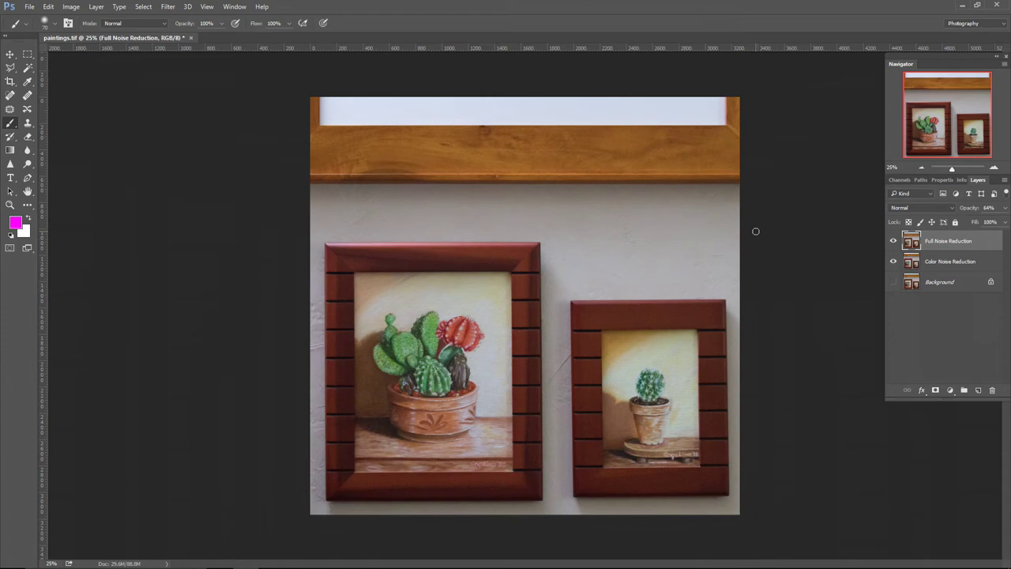
Add a Solid Color fill layer in pure red (ff0000) above the Full Noise Reduction layer
click(951, 390)
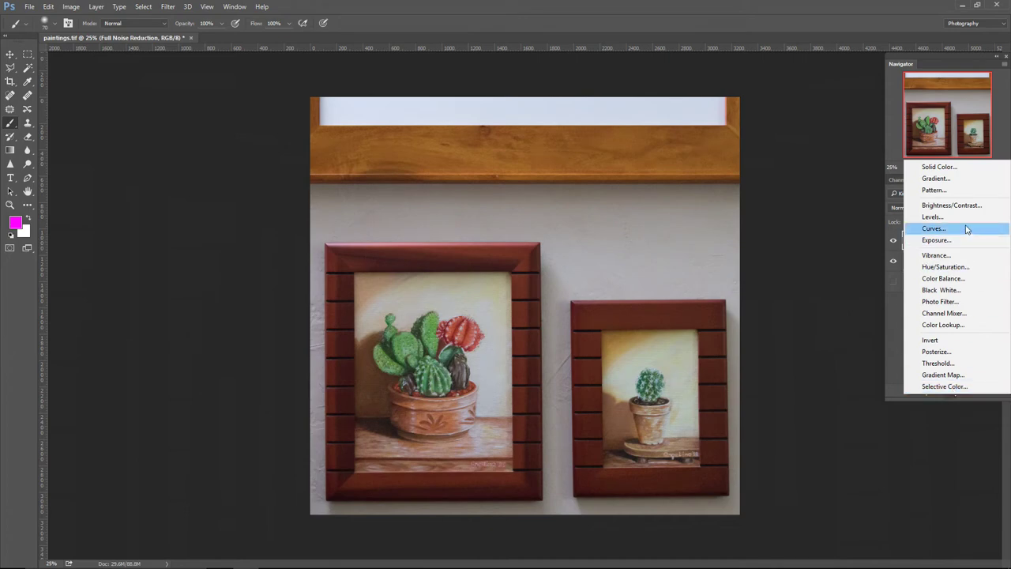
click(949, 168)
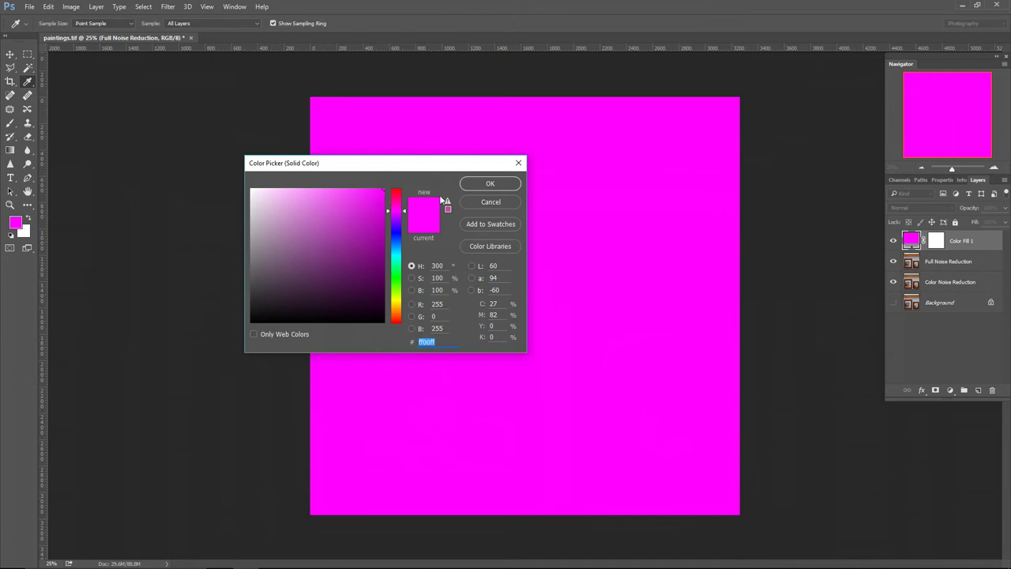
drag(399, 208, 394, 234)
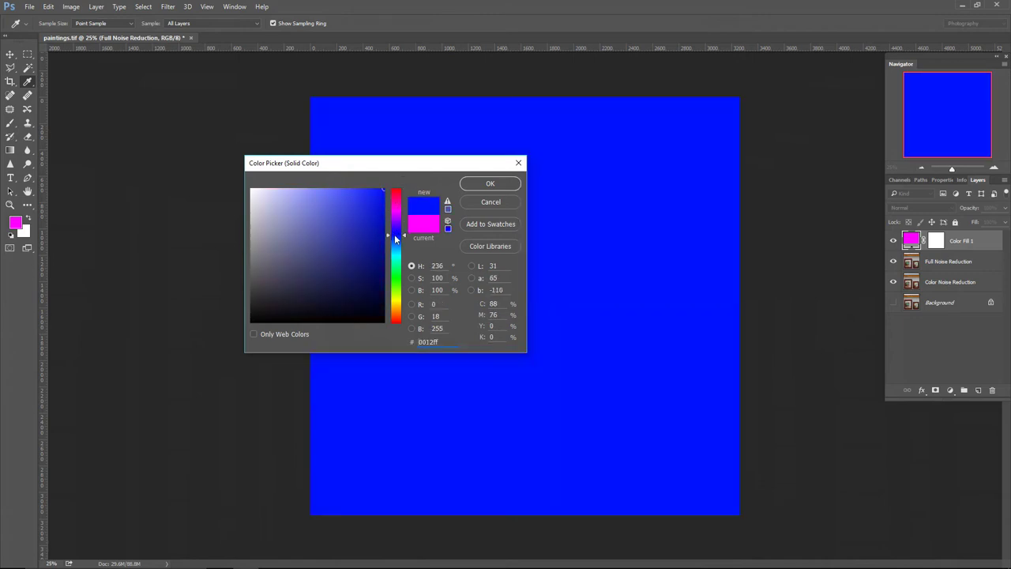
drag(395, 232, 400, 188)
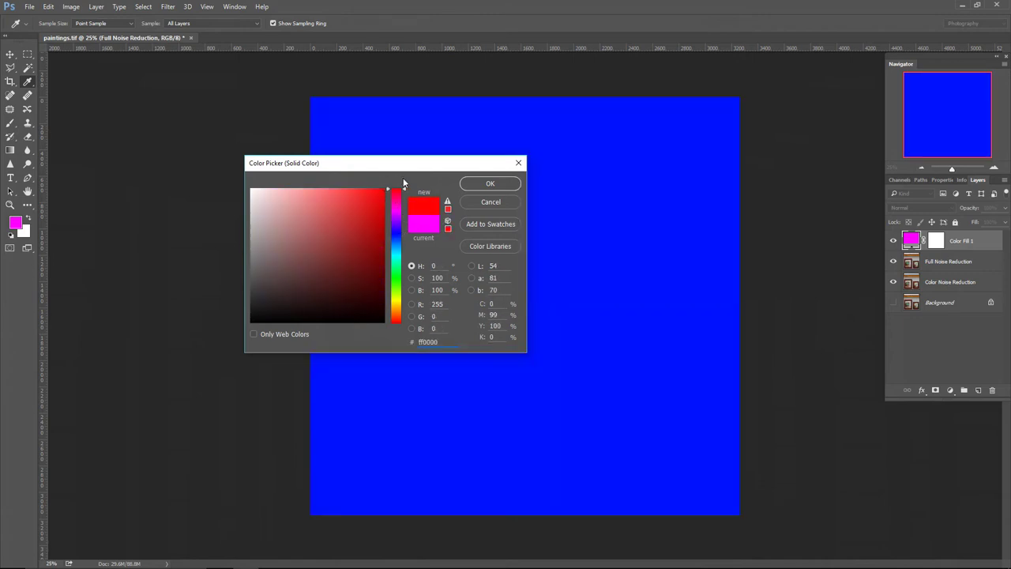
click(489, 185)
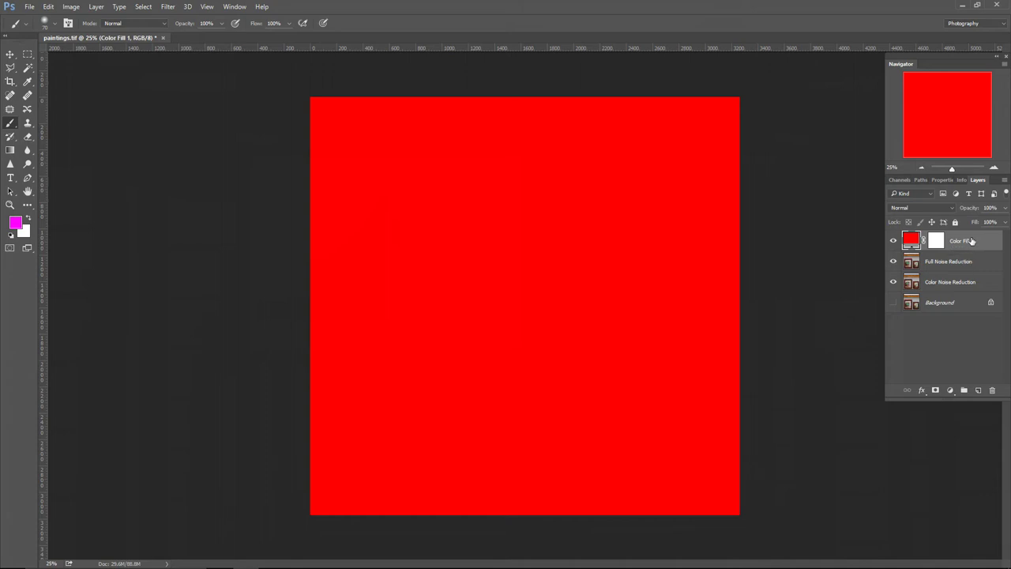
Check the picture with the red fill layer hidden and shown, and clip that layer to the Full Noise Reduction layer
click(893, 241)
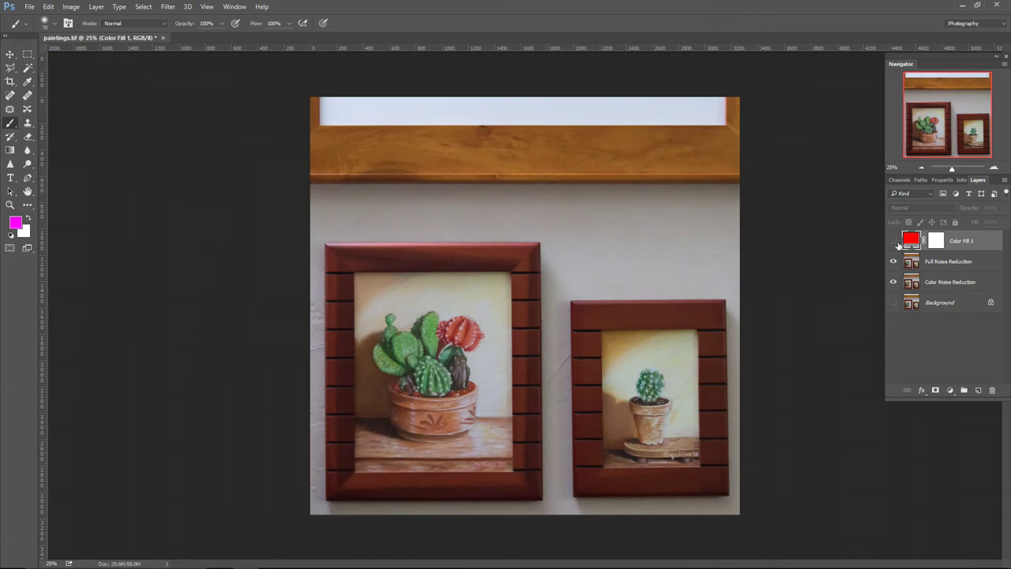
click(894, 241)
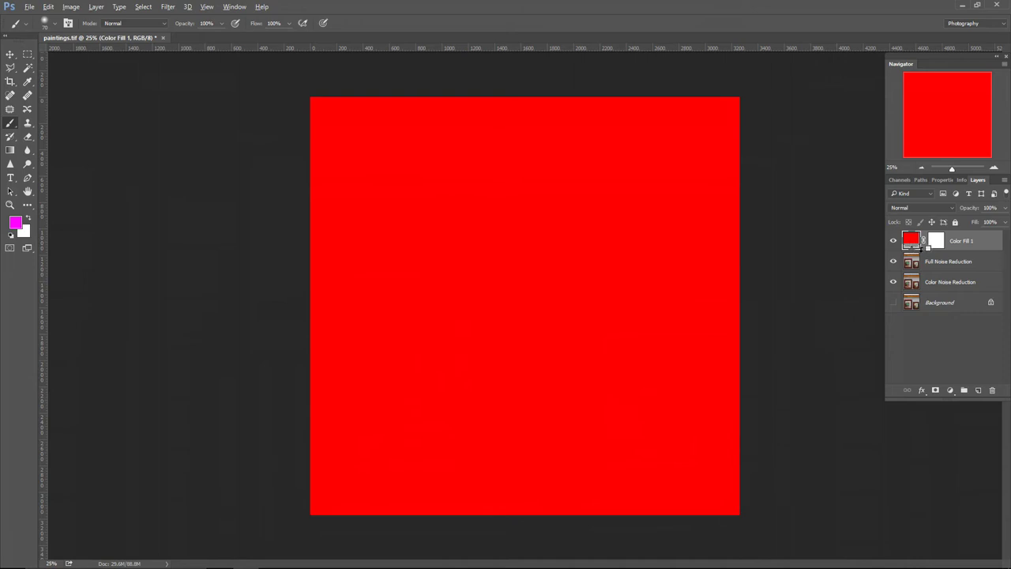
alt+click(914, 248)
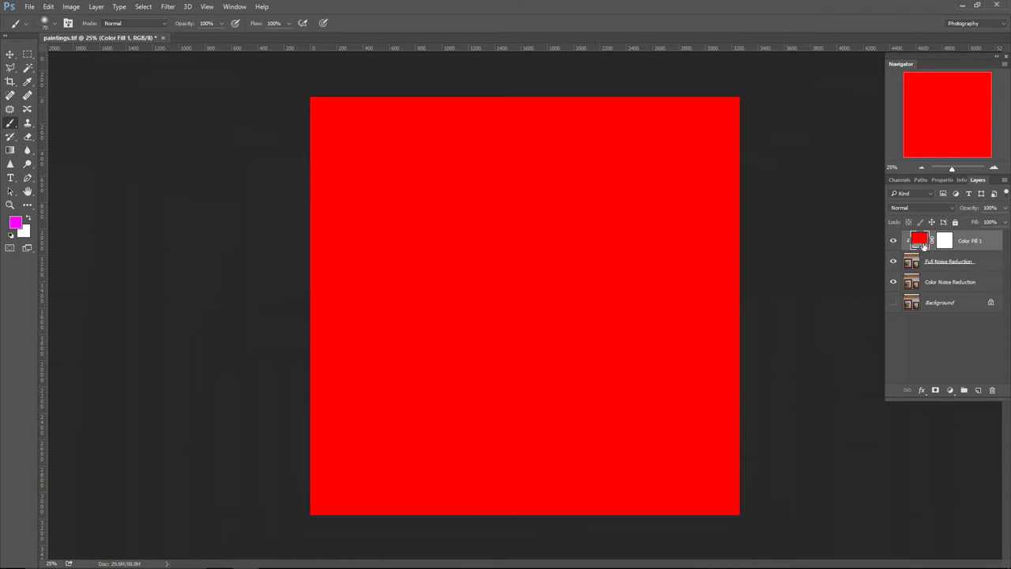
In the Full Noise Reduction layer's blending options, lower the Blend If white limit for the underlying layer to 105
click(989, 261)
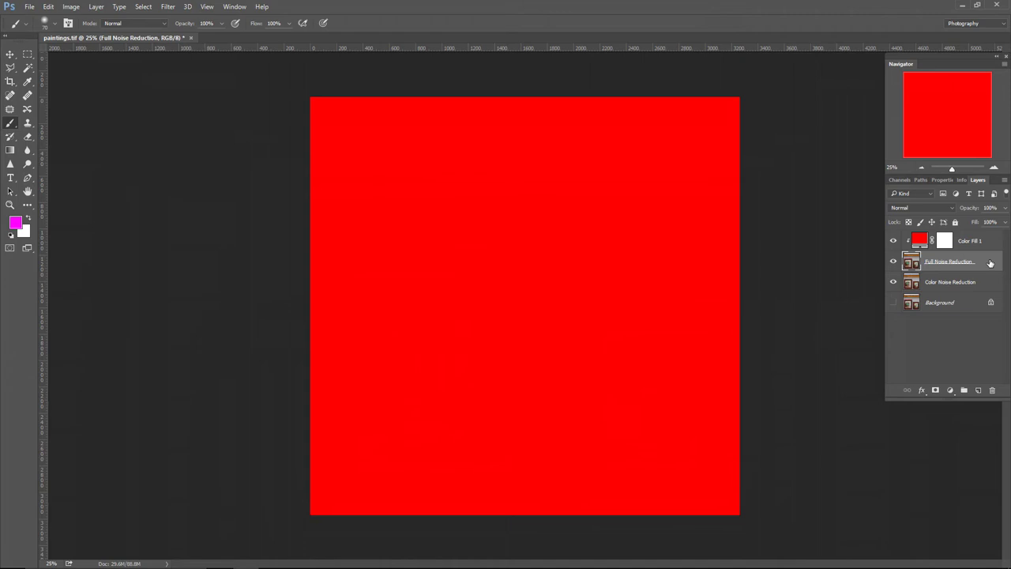
double_click(989, 262)
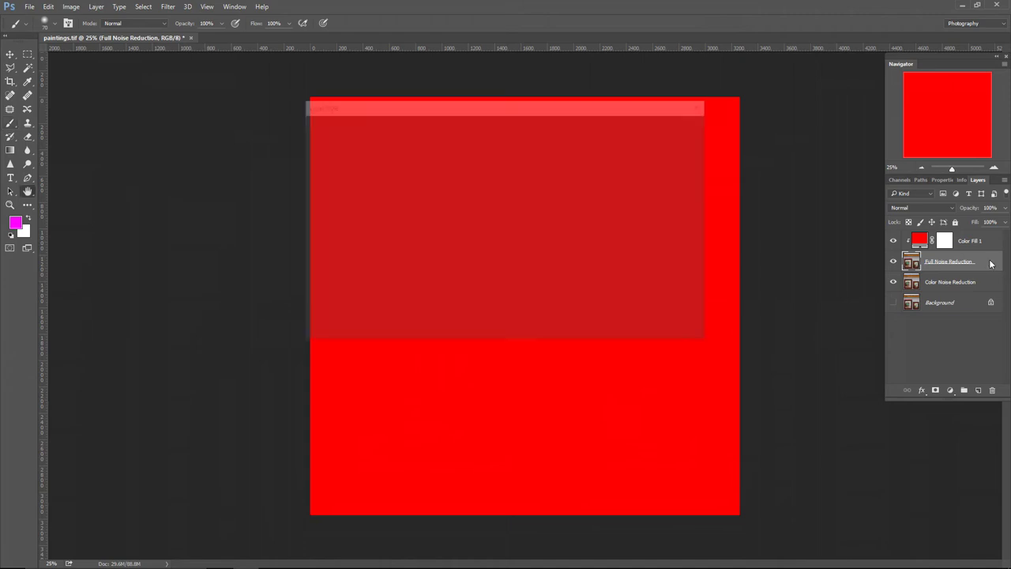
drag(492, 103, 275, 16)
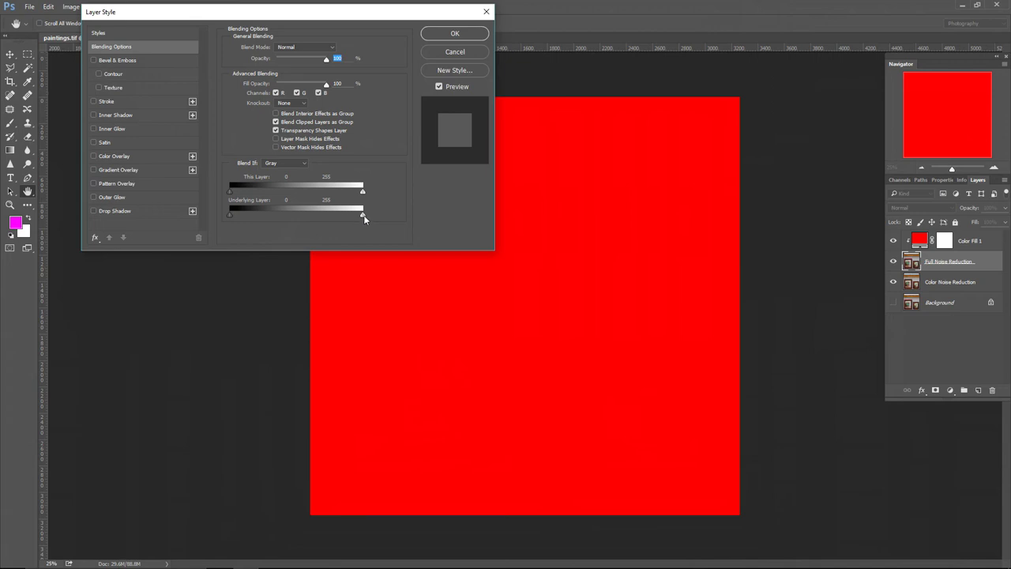
drag(363, 214, 330, 219)
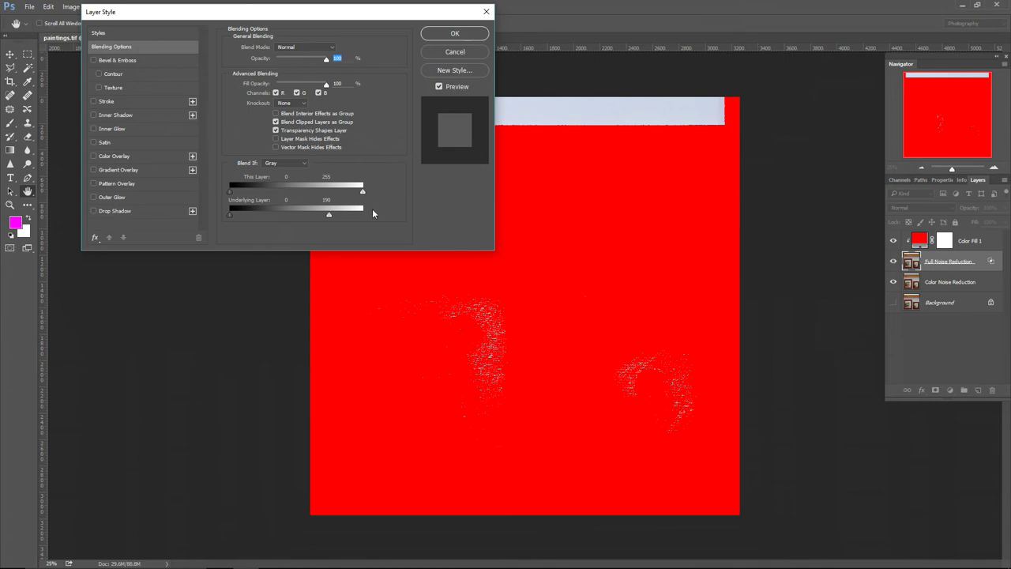
drag(326, 216, 284, 215)
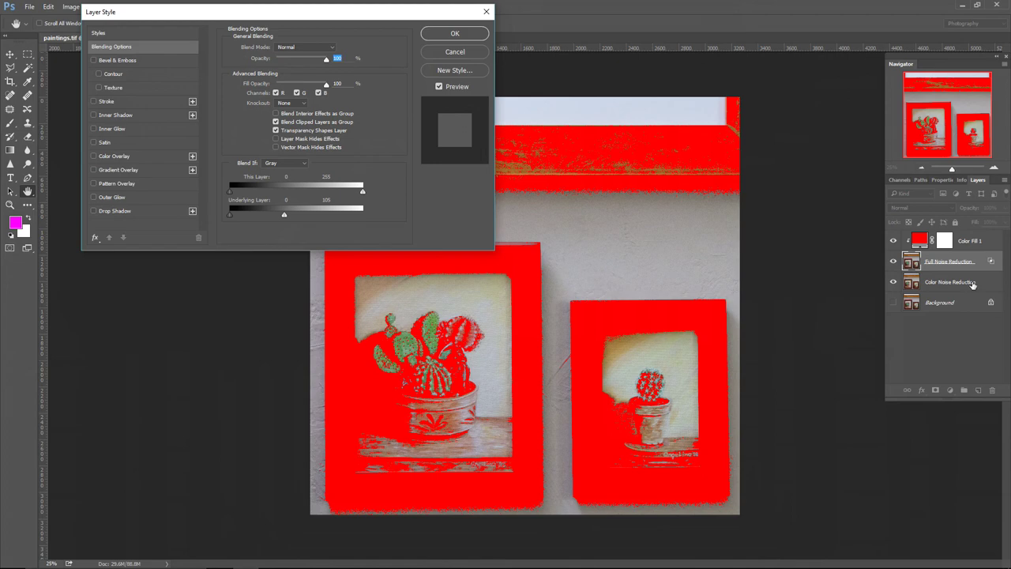
Split the underlying layer's white Blend If limit into a gradual transition of 85 / 176 and apply the blending options
click(678, 195)
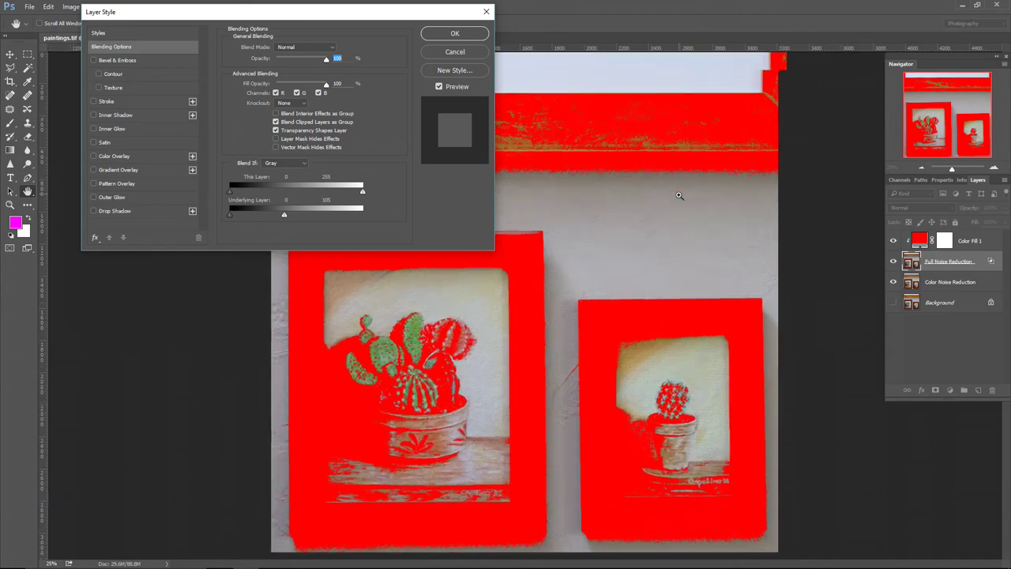
ctrl+click(621, 157)
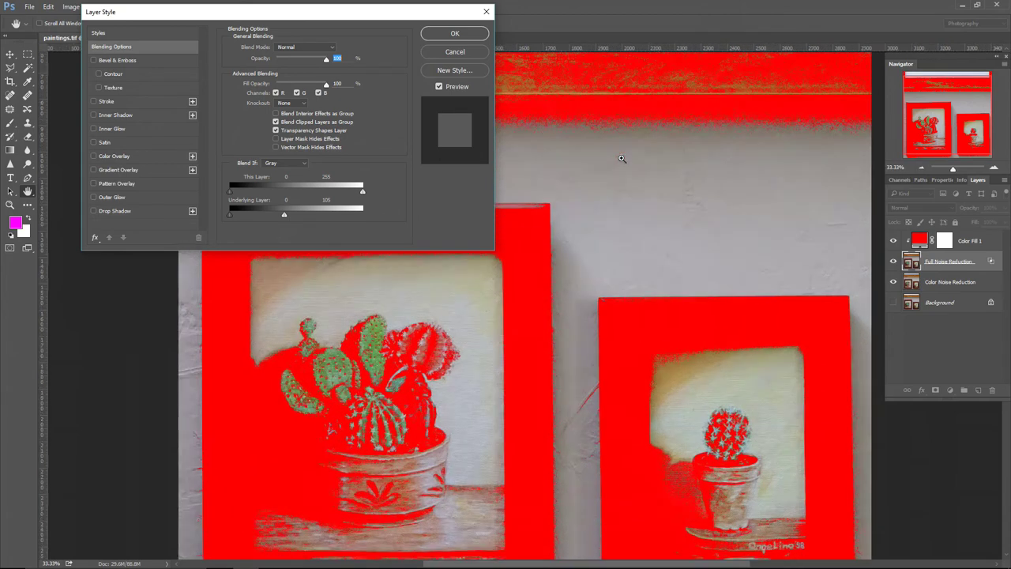
drag(637, 135, 625, 210)
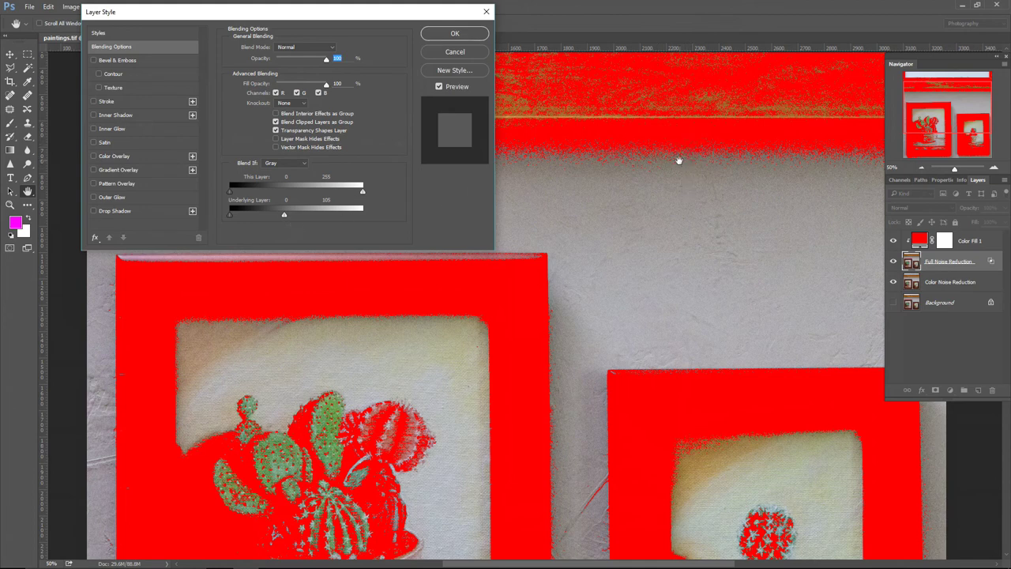
key(alt)
drag(286, 214, 261, 213)
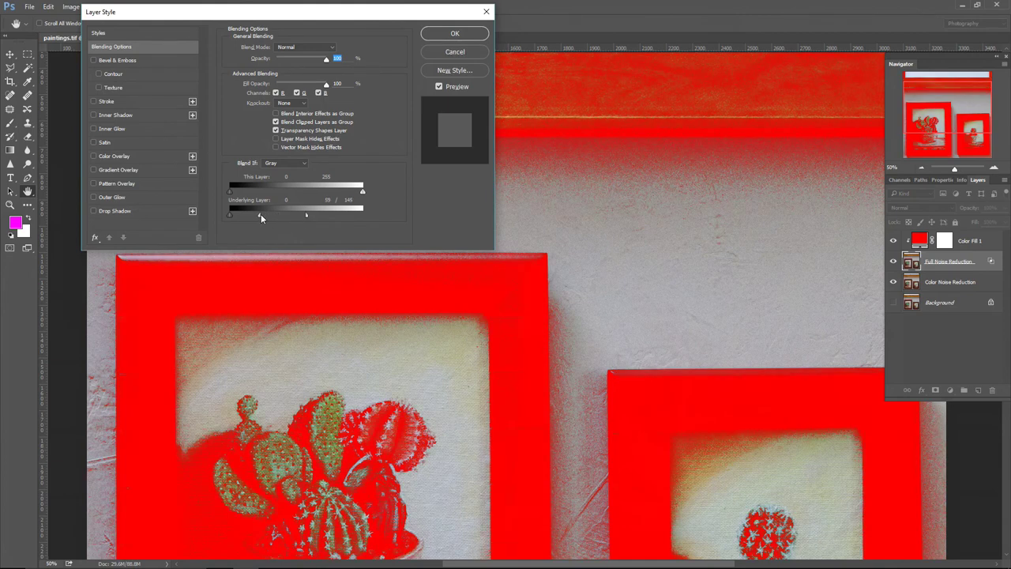
drag(252, 217, 255, 217)
drag(307, 215, 320, 215)
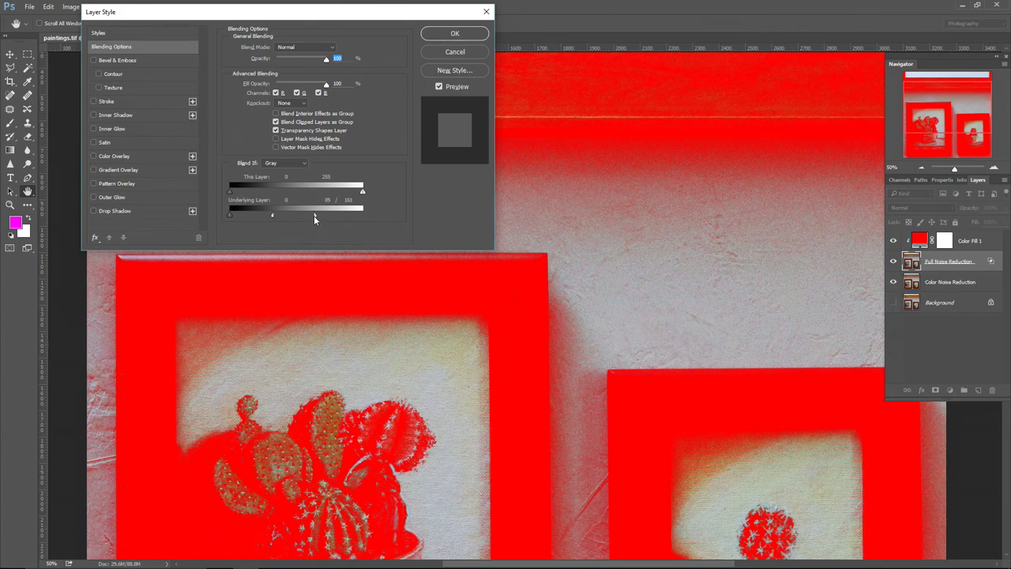
drag(321, 215, 322, 215)
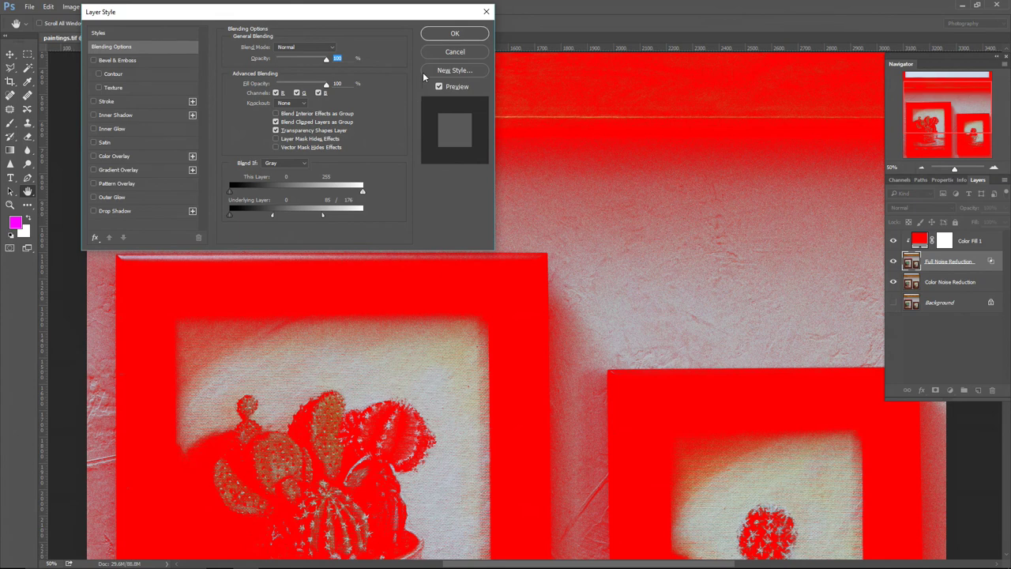
click(453, 33)
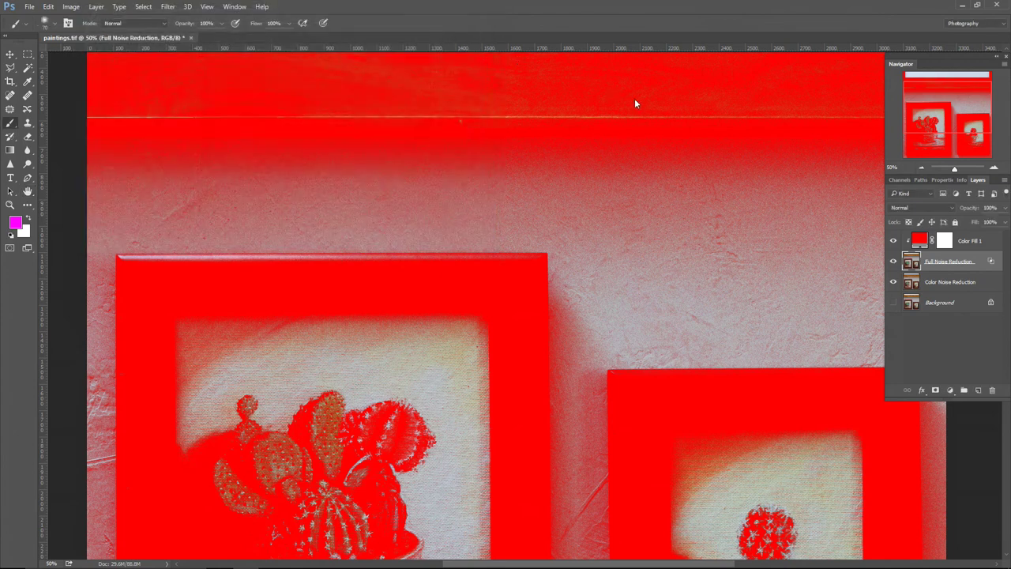
Hide the red fill layer and compare the frame corner and wall at 100% with the Full Noise Reduction layer hidden and shown
click(893, 242)
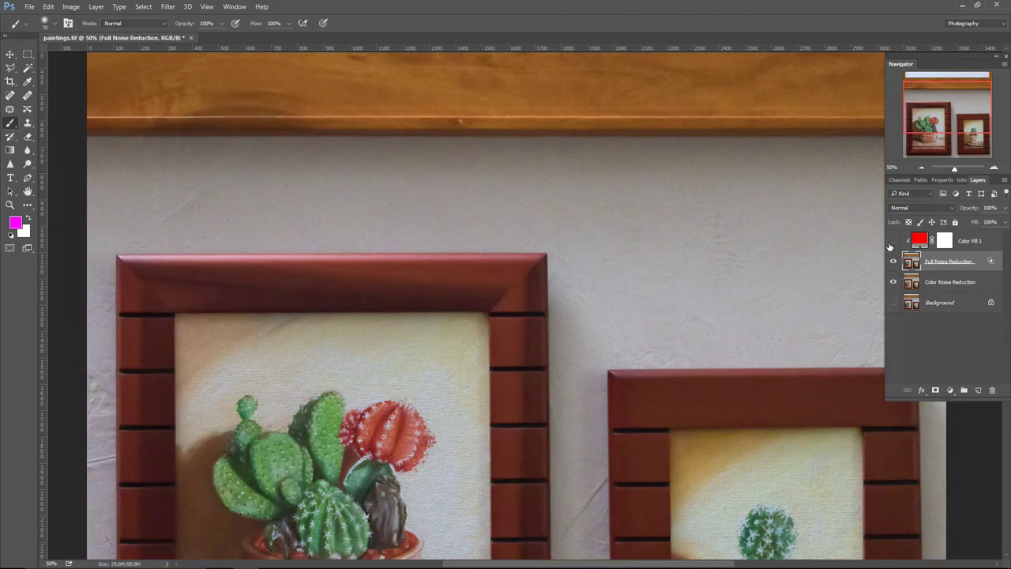
key(ctrl+plus)
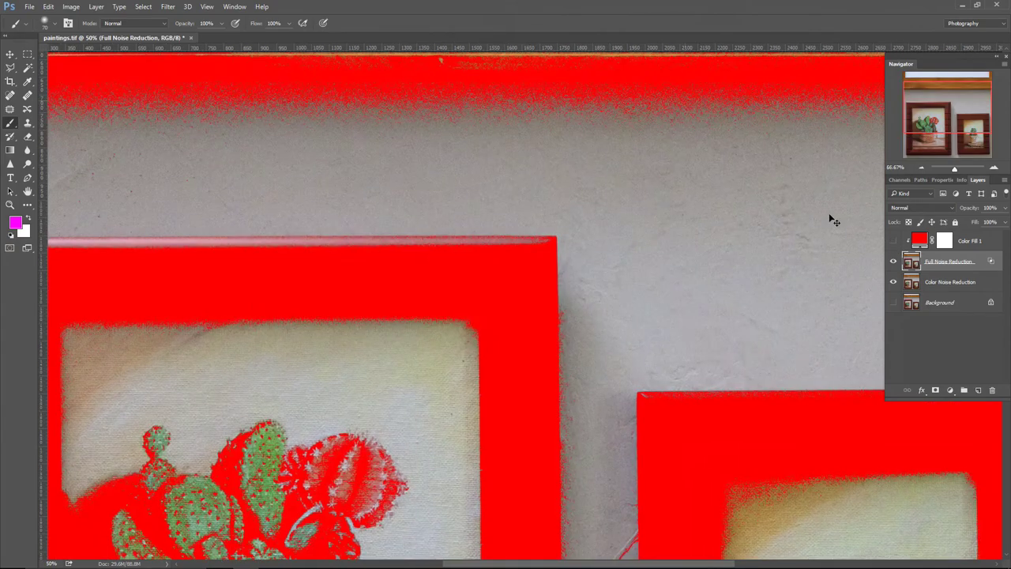
key(ctrl+plus)
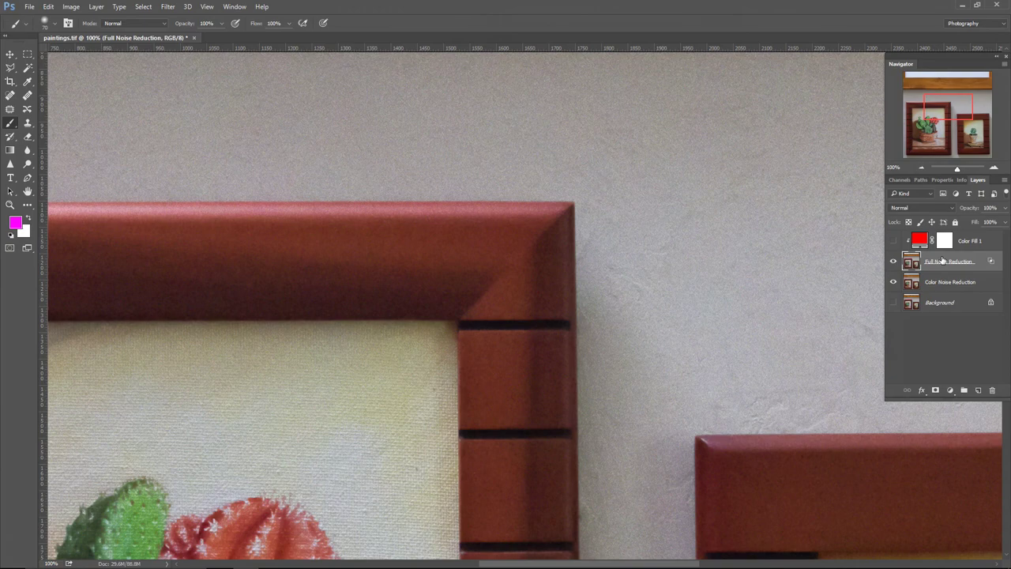
click(893, 261)
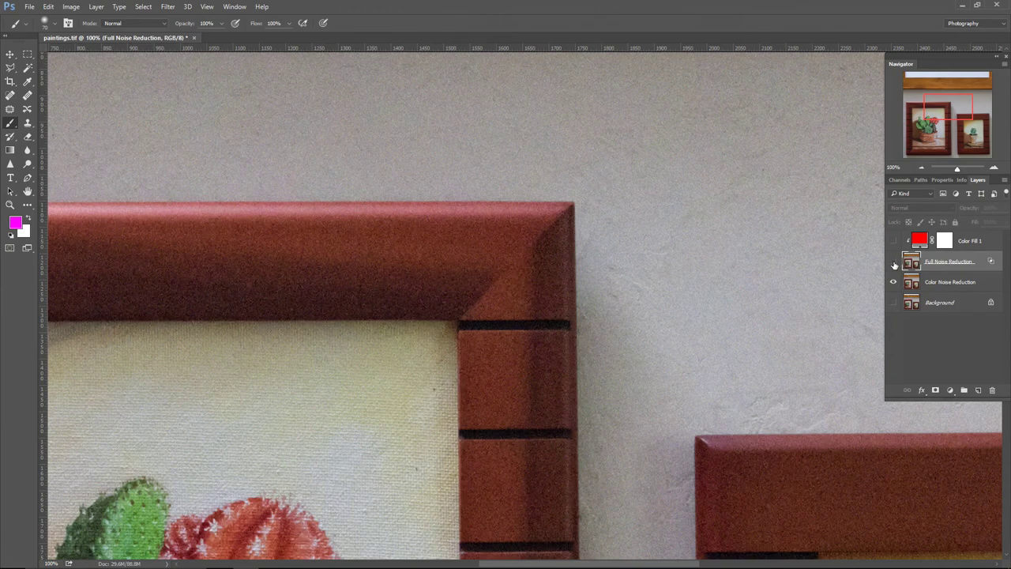
click(894, 261)
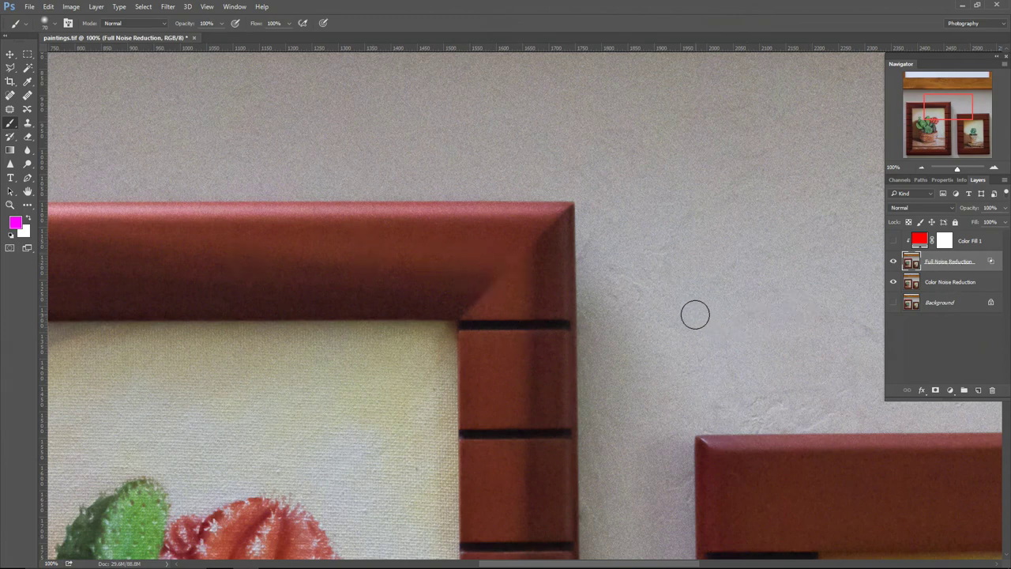
Compare the cactus painting, its frame and the wall with the Full Noise Reduction layer repeatedly hidden and shown
mouse_move(660, 307)
mouse_down()
mouse_move(790, 166)
mouse_move(813, 117)
mouse_up()
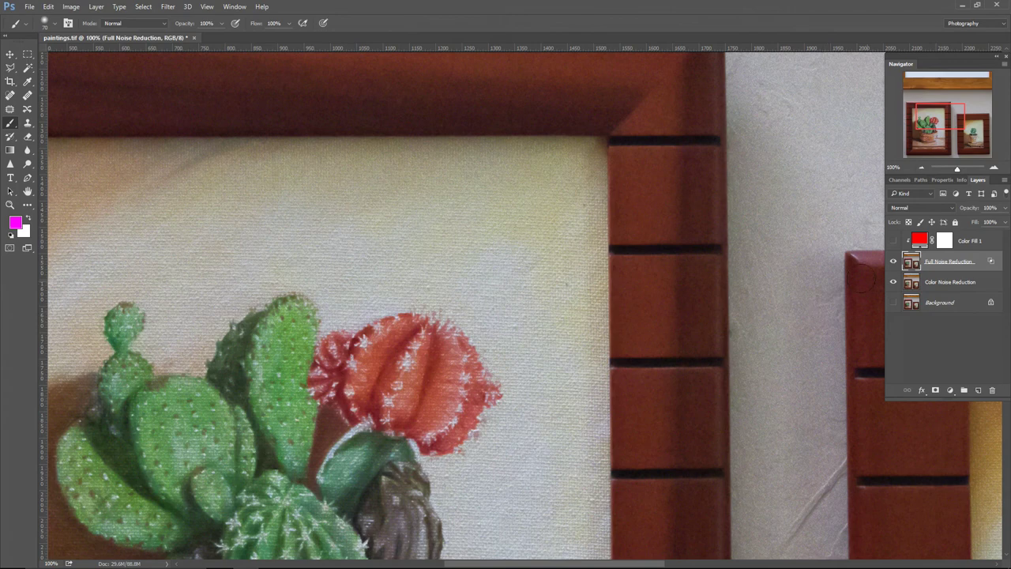
click(893, 263)
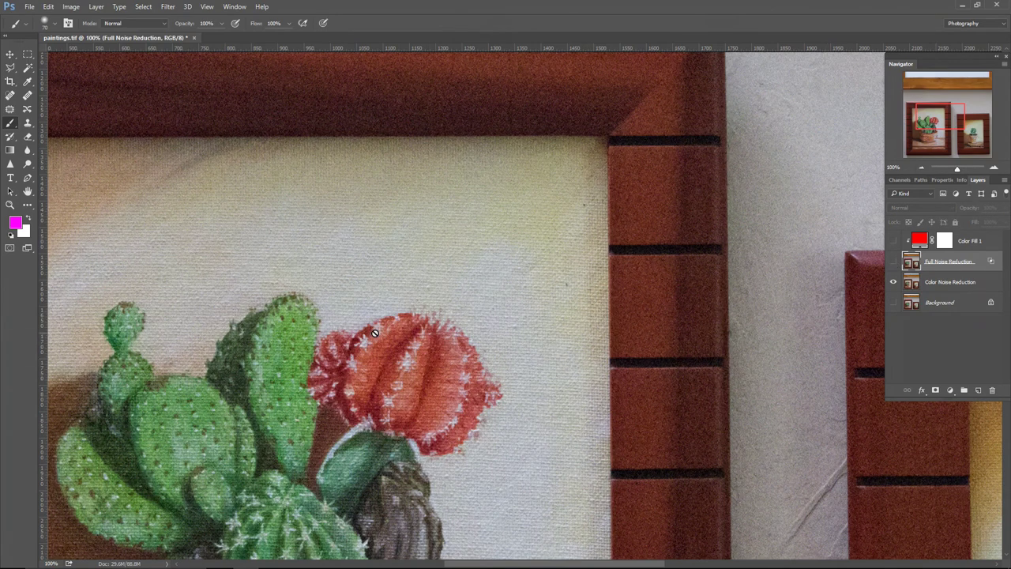
click(893, 263)
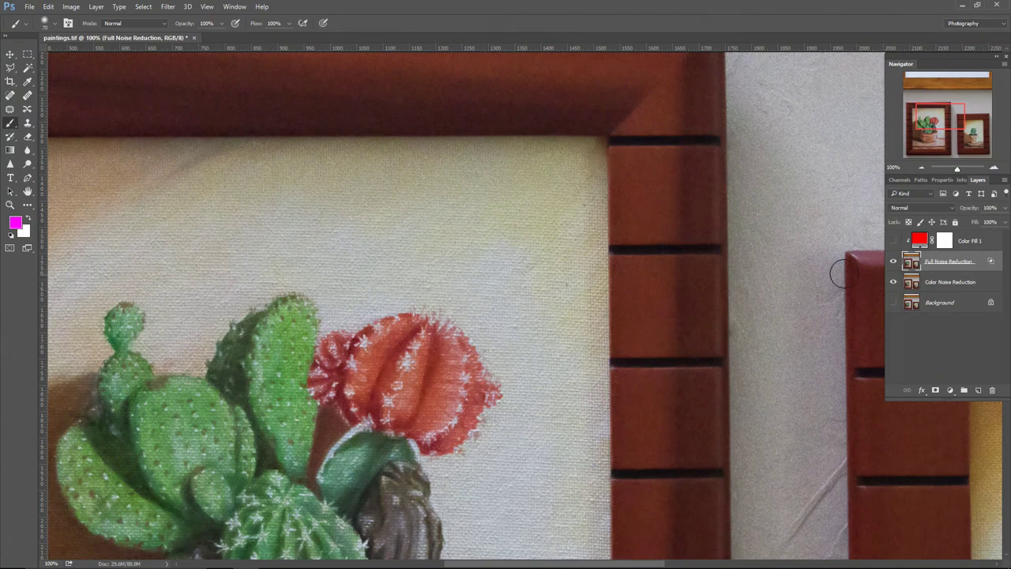
click(894, 263)
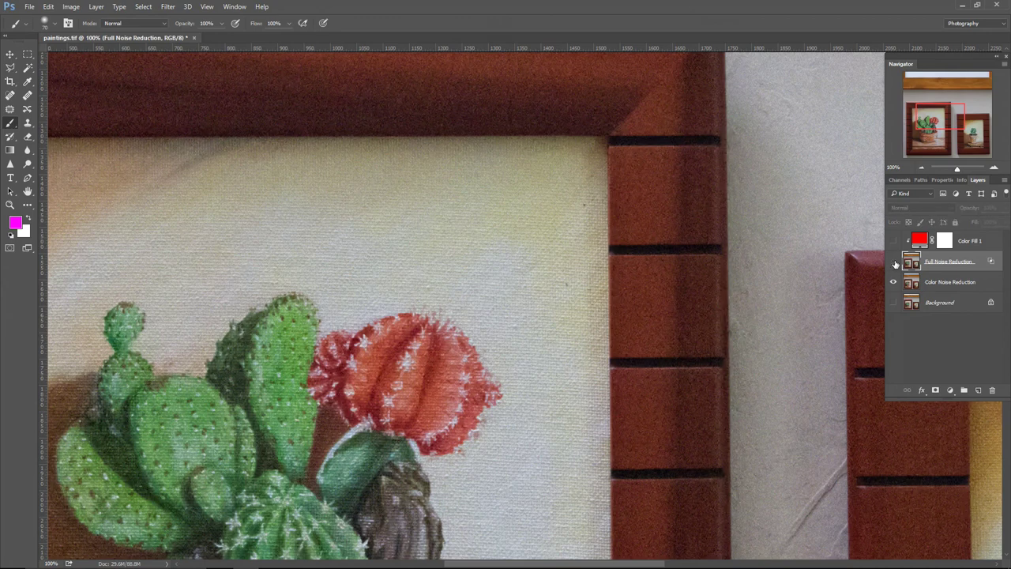
click(894, 263)
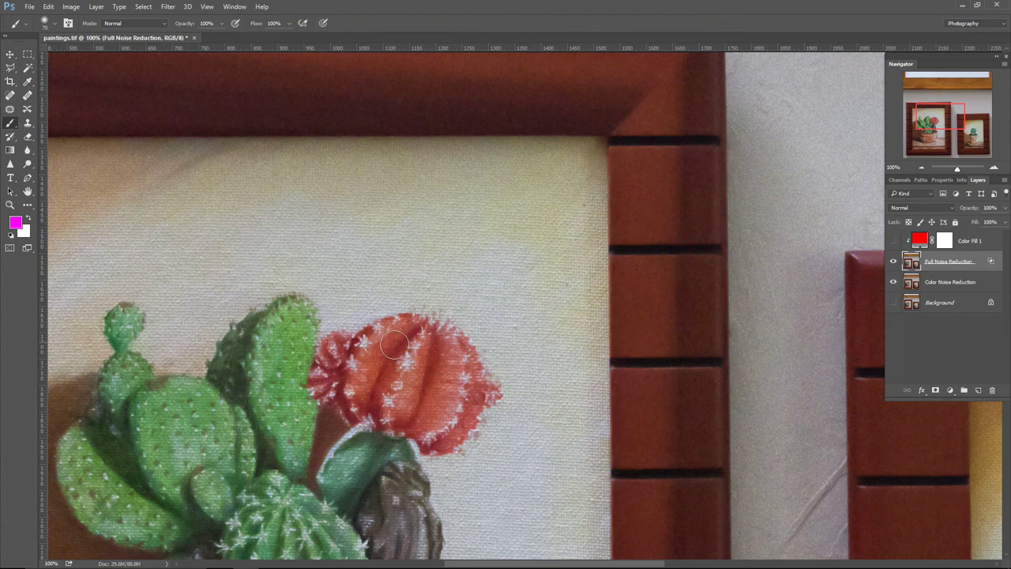
click(894, 263)
click(894, 263)
click(894, 263)
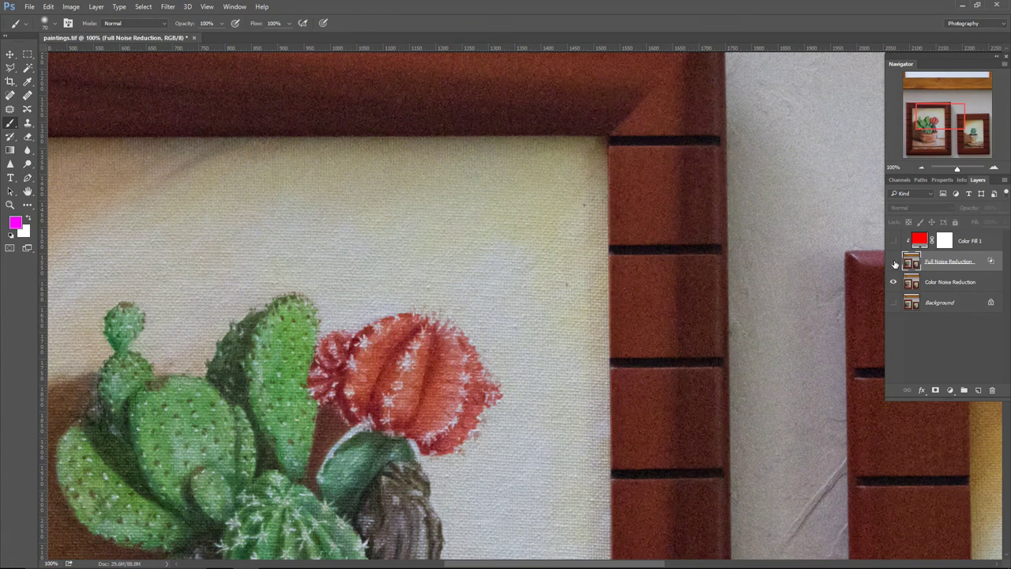
click(894, 263)
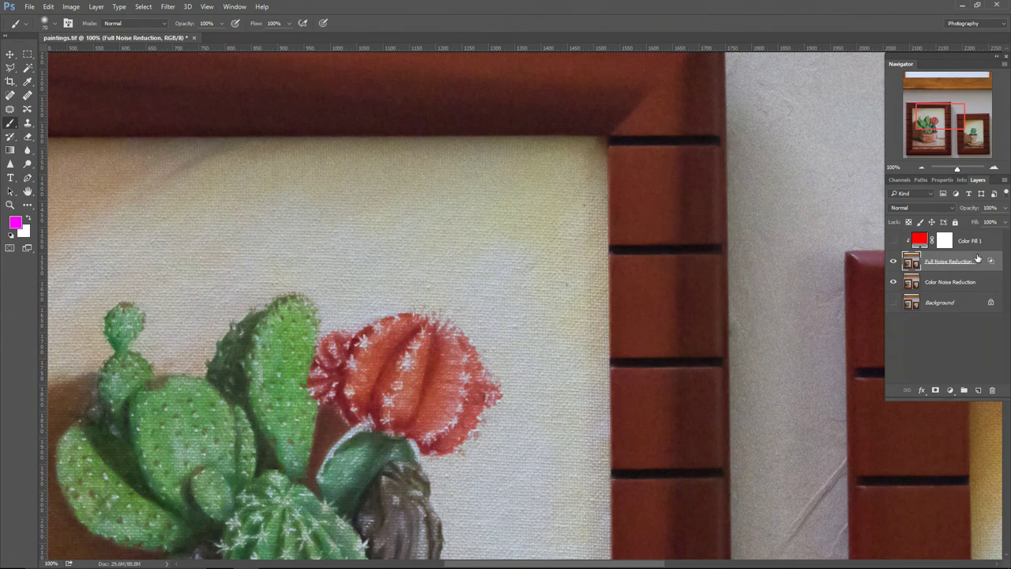
Lower the Full Noise Reduction layer's opacity to 59%
click(1004, 207)
drag(1004, 222, 984, 224)
Compare the reduced-opacity result with the noise reduction hidden and shown, and review the whole picture
click(893, 261)
click(893, 261)
click(893, 261)
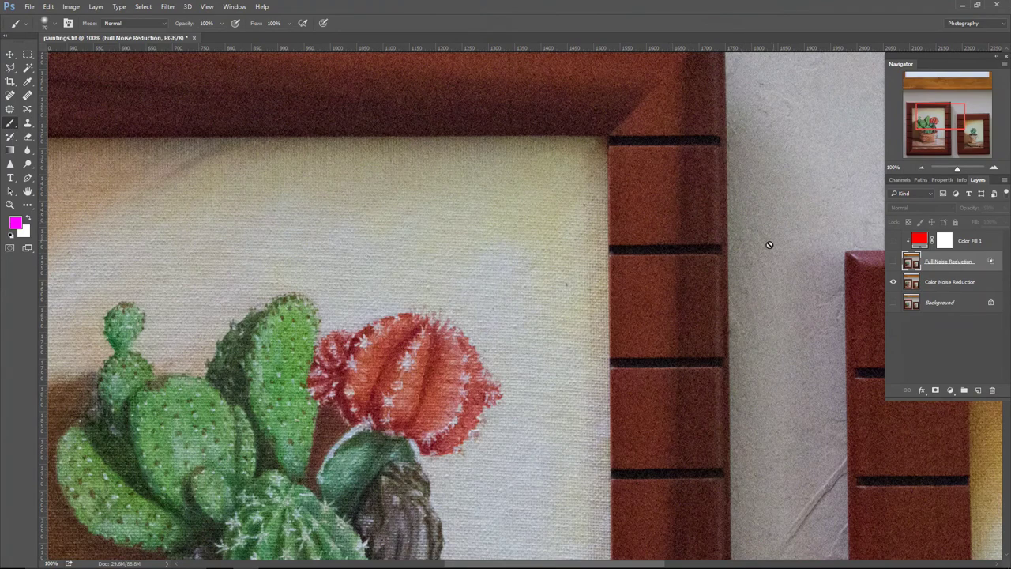
click(894, 284)
click(893, 261)
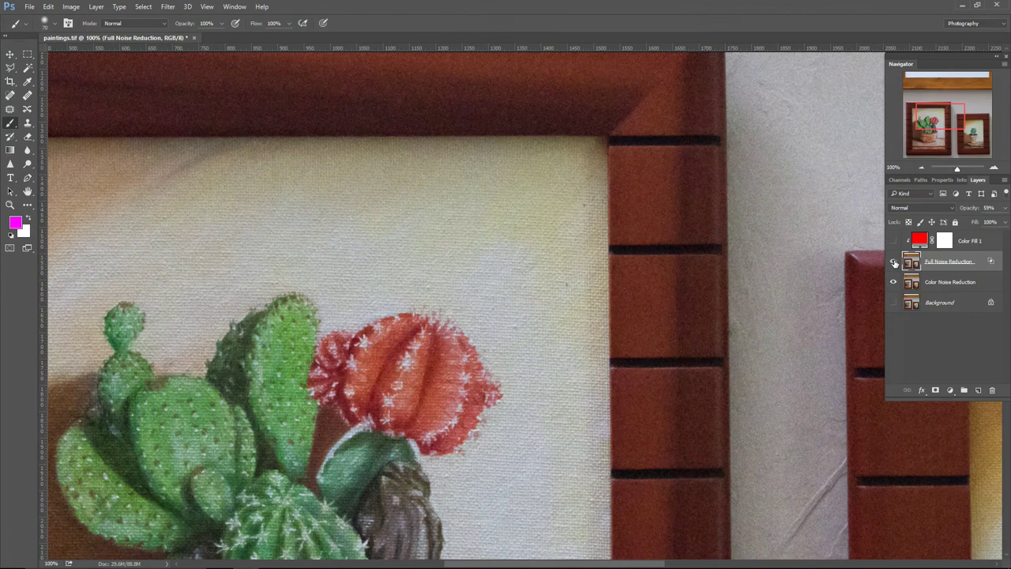
click(894, 262)
click(894, 262)
scroll(466, 301, down, 5)
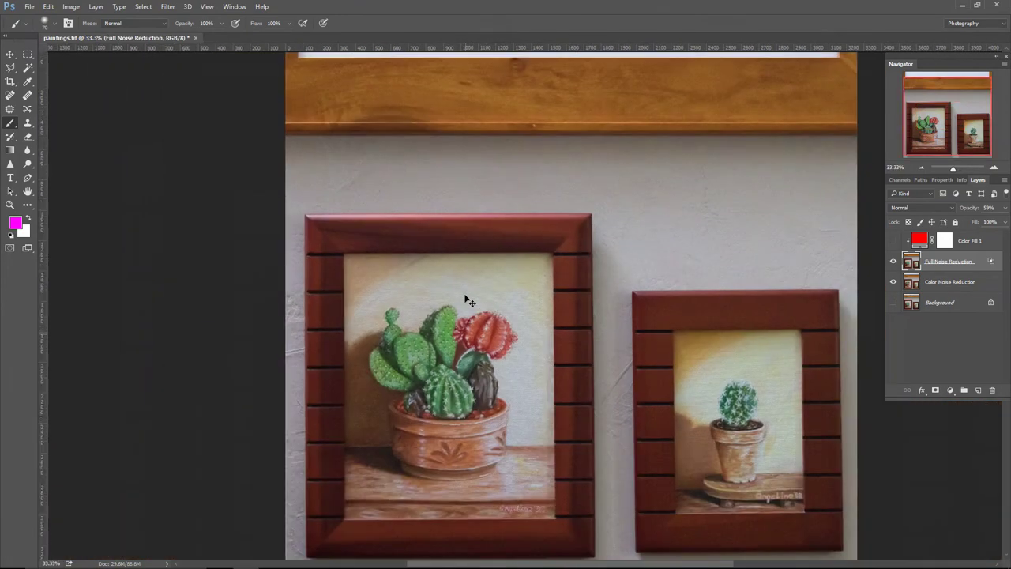
scroll(466, 298, down, 1)
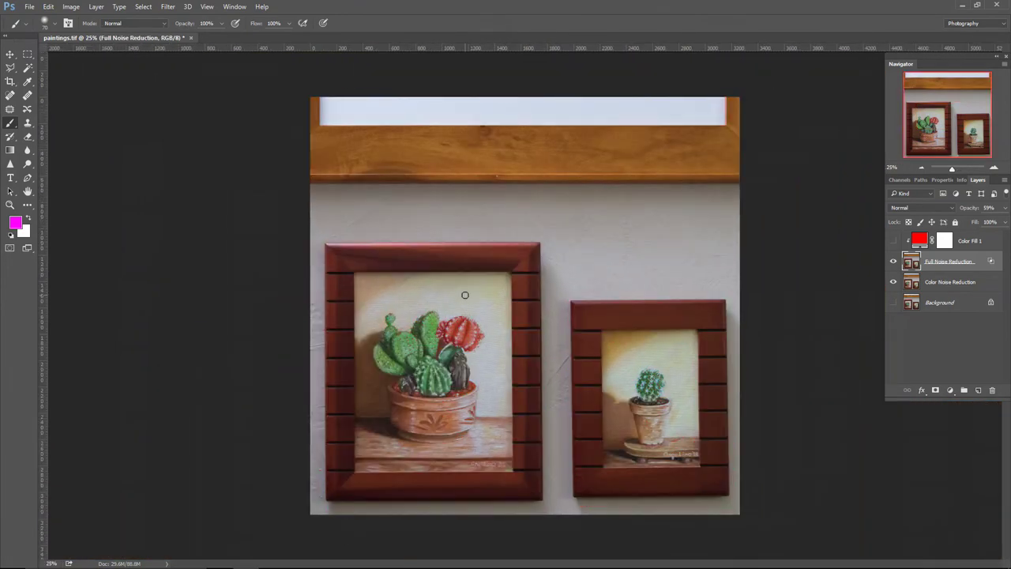